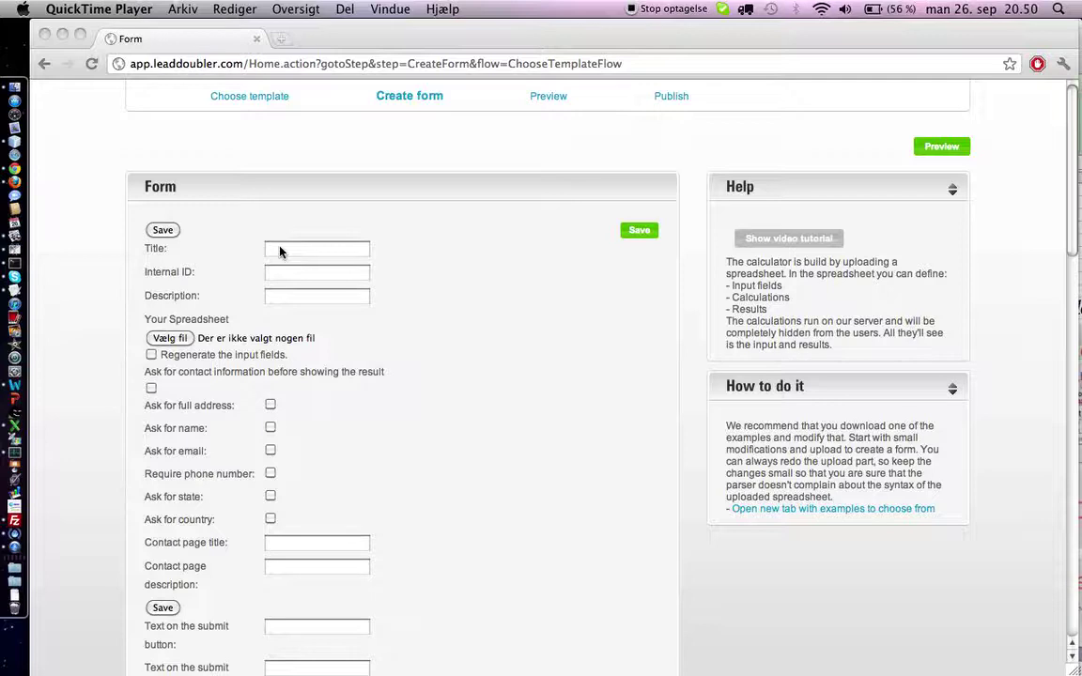
# Enter title Test, internal ID Test and description 'Here you can get some calculations done', then switch to Excel.
pyautogui.click(279, 251)
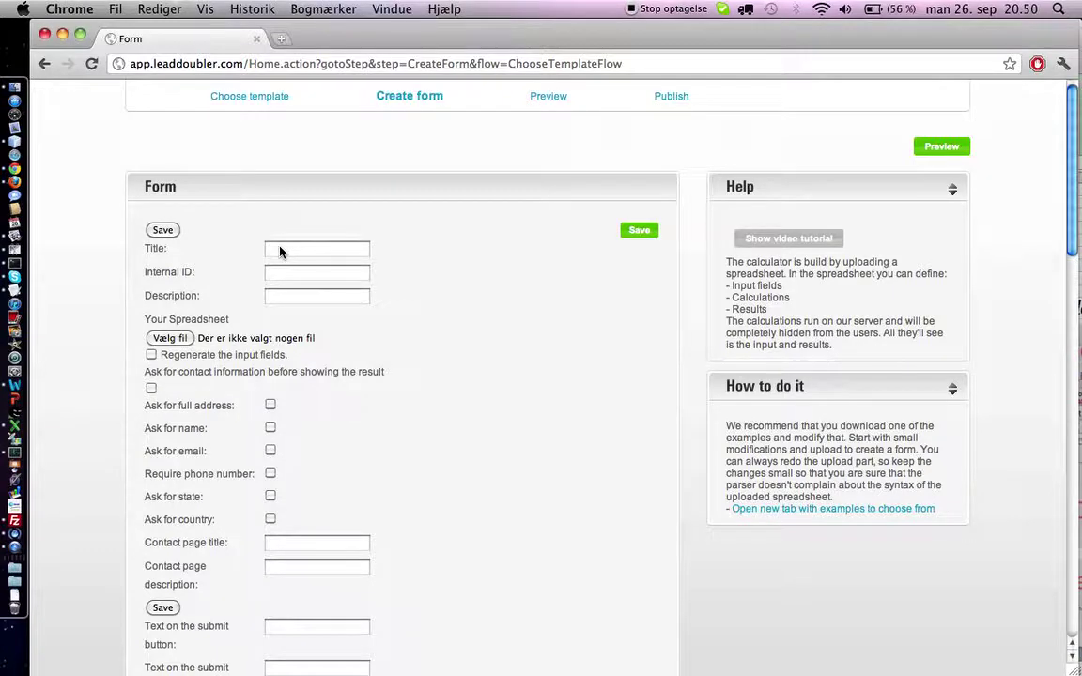
pyautogui.write('Test')
pyautogui.press('Tab')
pyautogui.write('Test')
pyautogui.press('Tab')
pyautogui.write('Here you can get a')
pyautogui.press('BackSpace')
pyautogui.write('some calculations don')
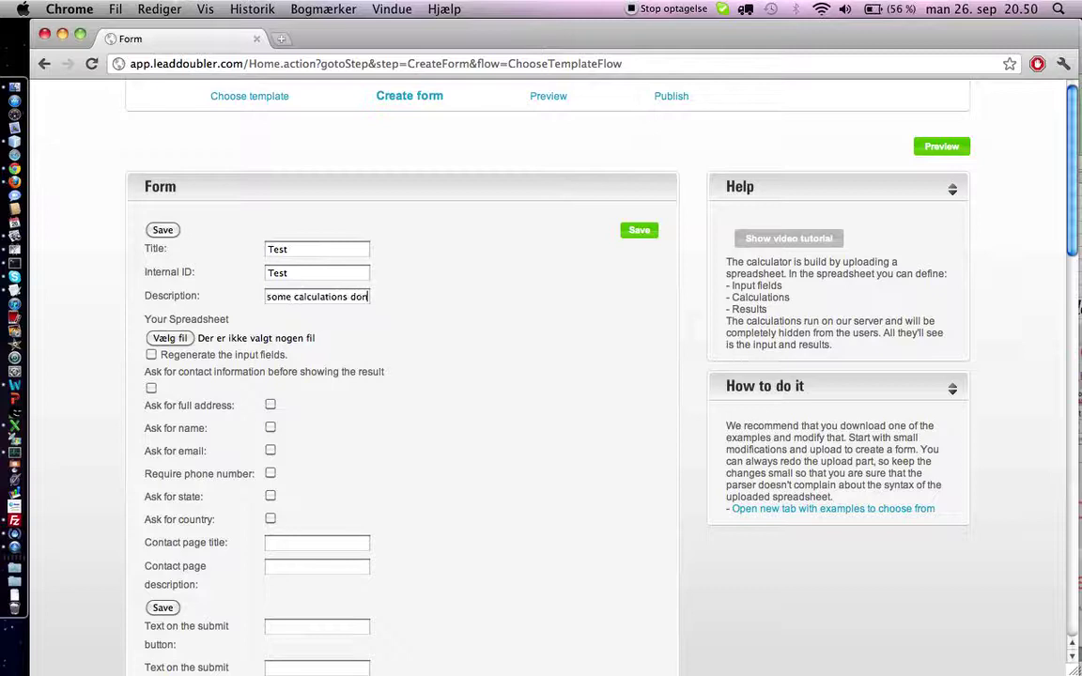
pyautogui.write('e')
pyautogui.press('super+Tab')
pyautogui.press('super+Tab')
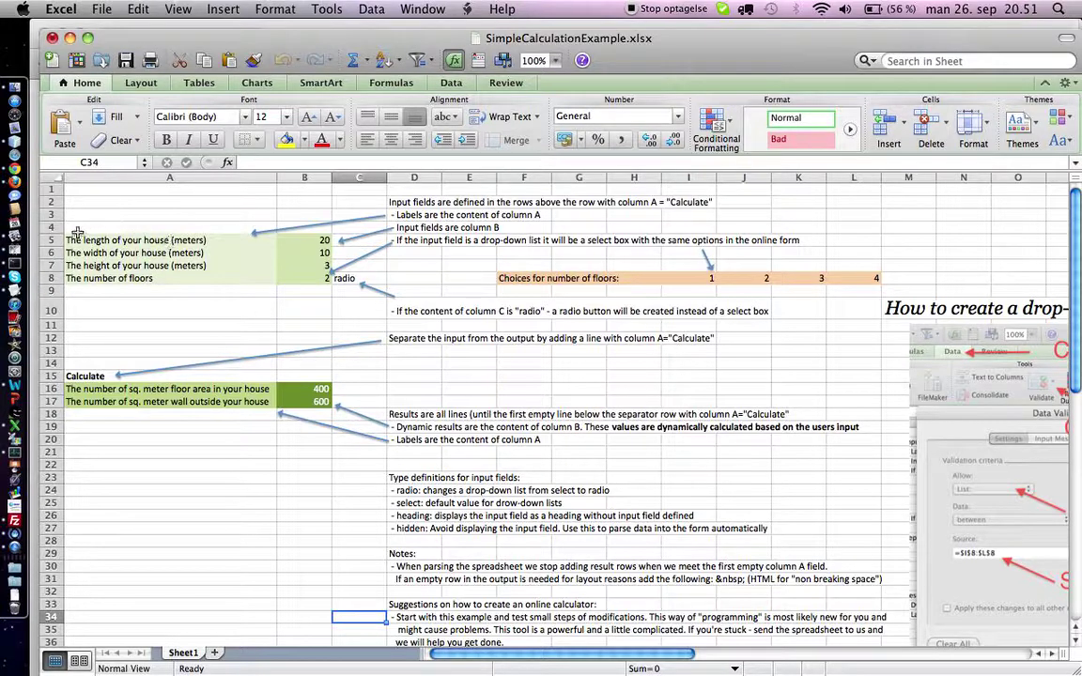
pyautogui.click(112, 175)
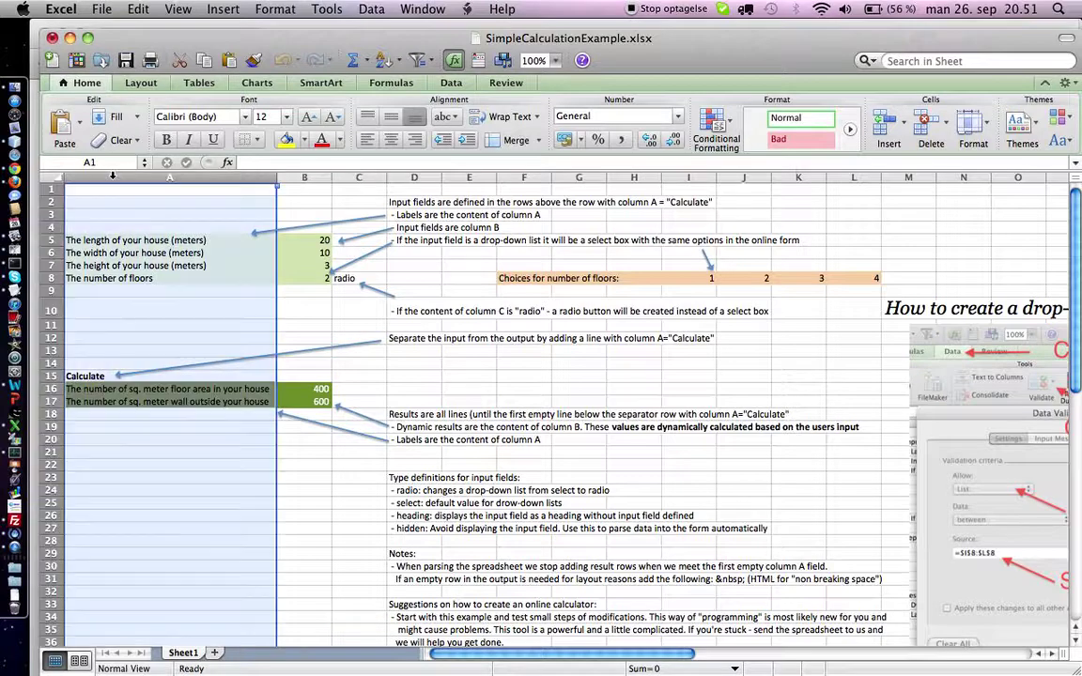
pyautogui.click(106, 238)
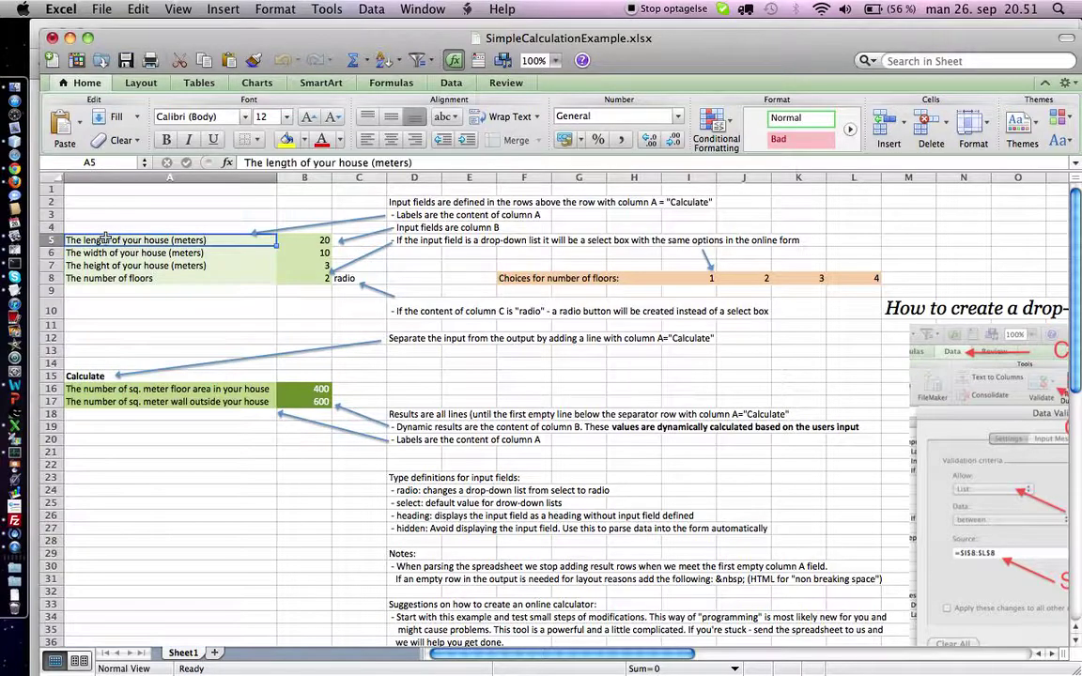
pyautogui.click(83, 375)
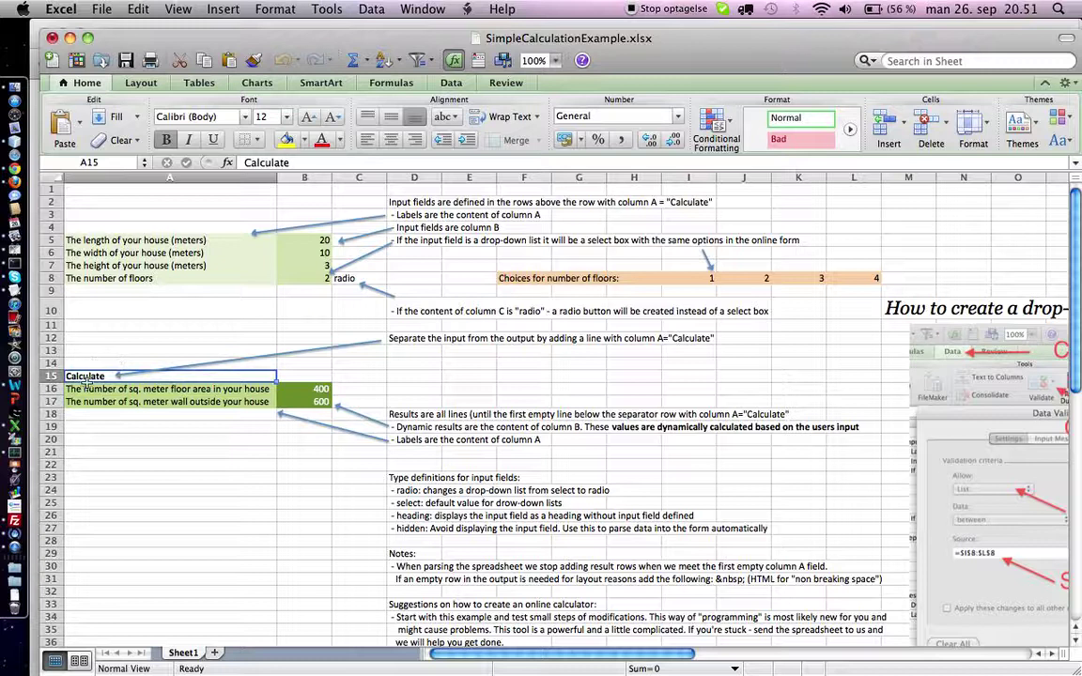
pyautogui.moveTo(85, 388); pyautogui.dragTo(84, 401)
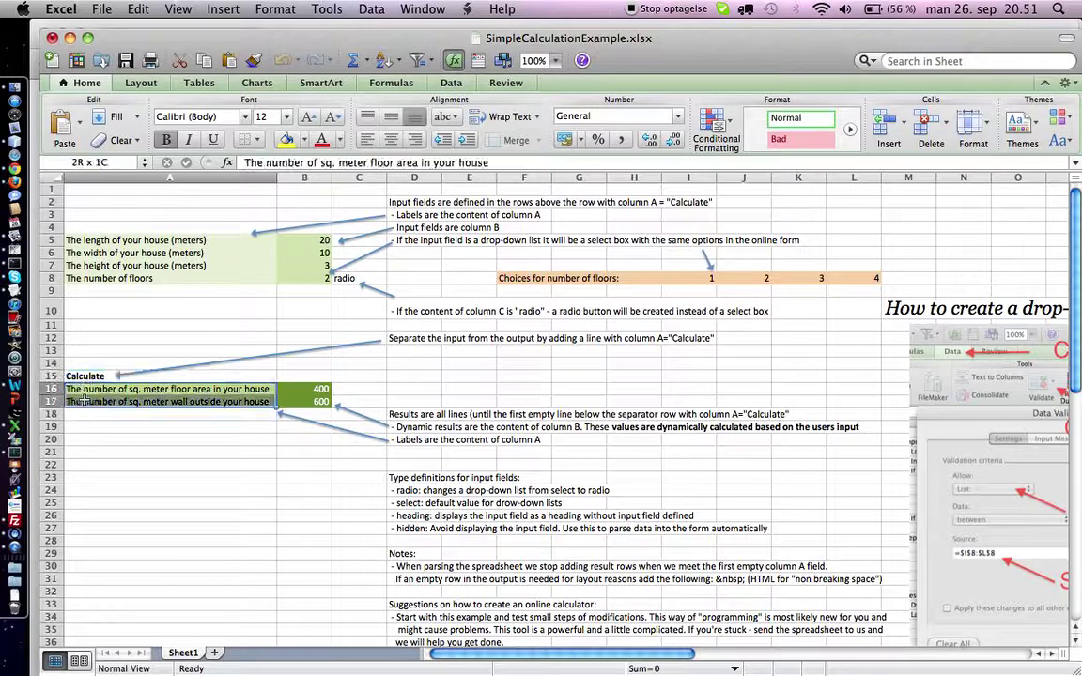
pyautogui.moveTo(79, 241); pyautogui.dragTo(86, 279)
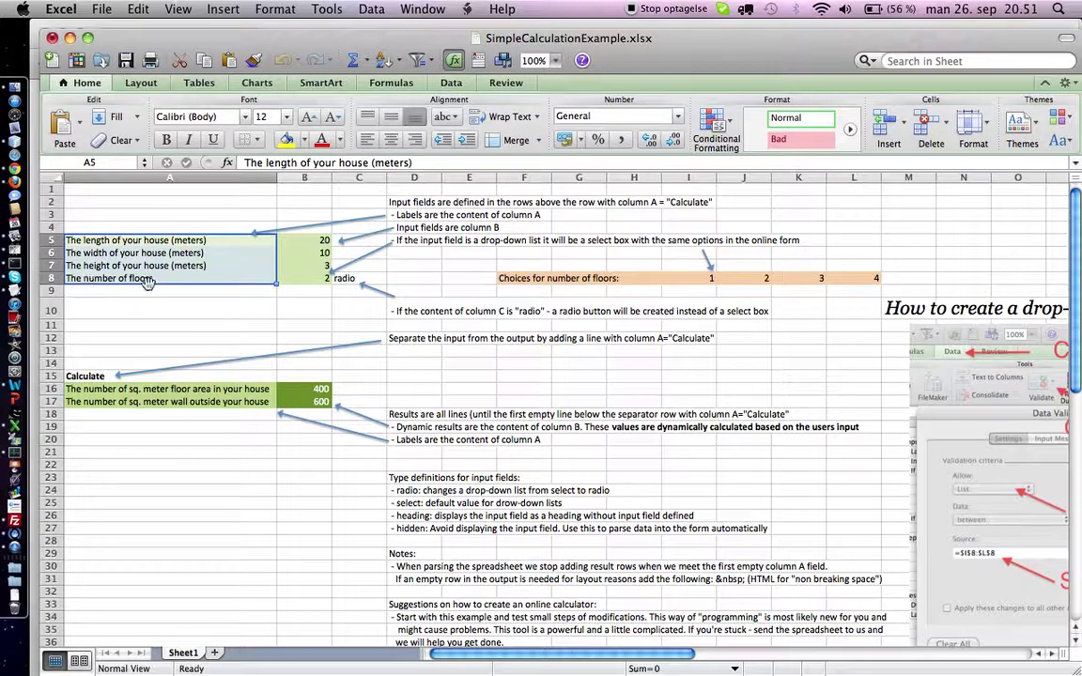
pyautogui.moveTo(87, 388); pyautogui.dragTo(86, 402)
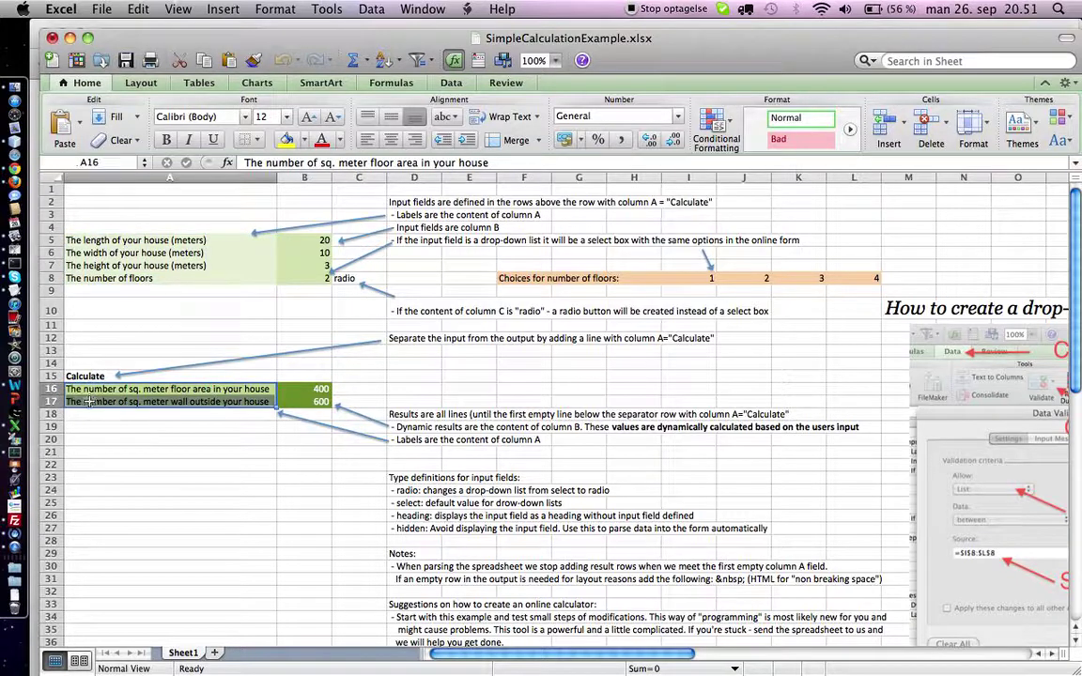
pyautogui.click(215, 240)
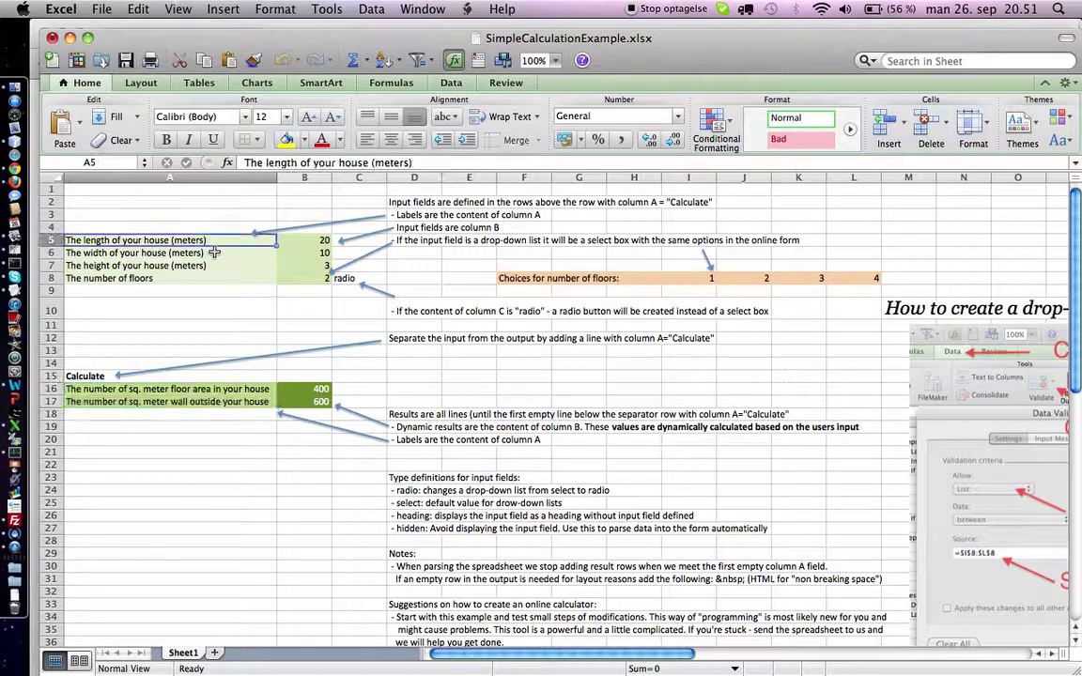
pyautogui.click(214, 253)
pyautogui.click(214, 268)
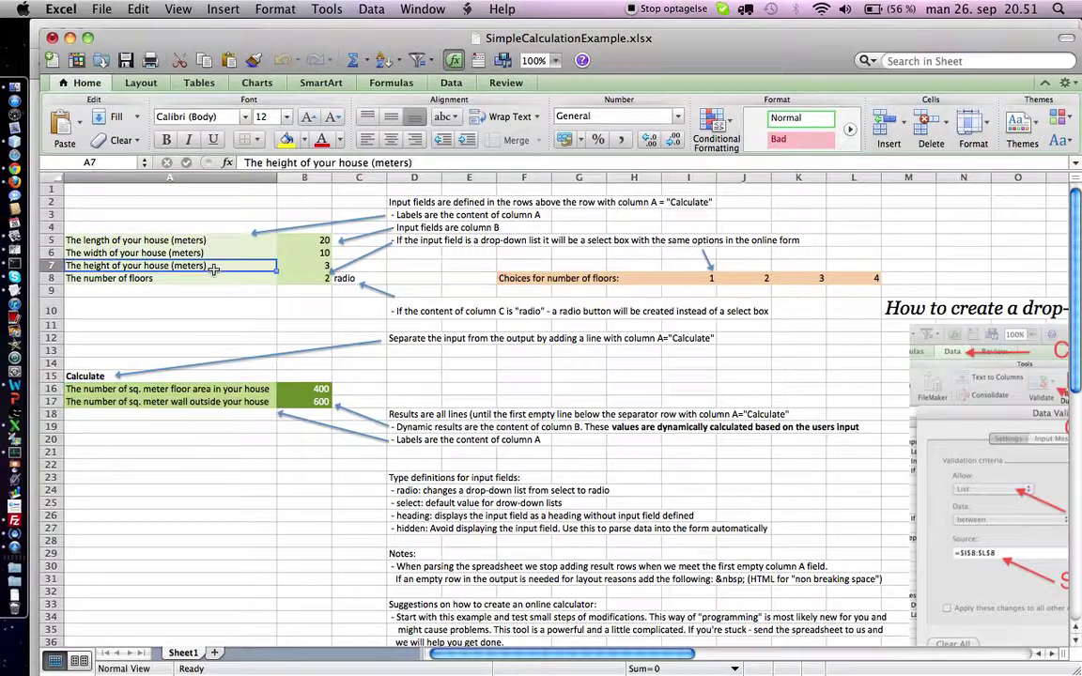
pyautogui.click(313, 240)
pyautogui.click(322, 252)
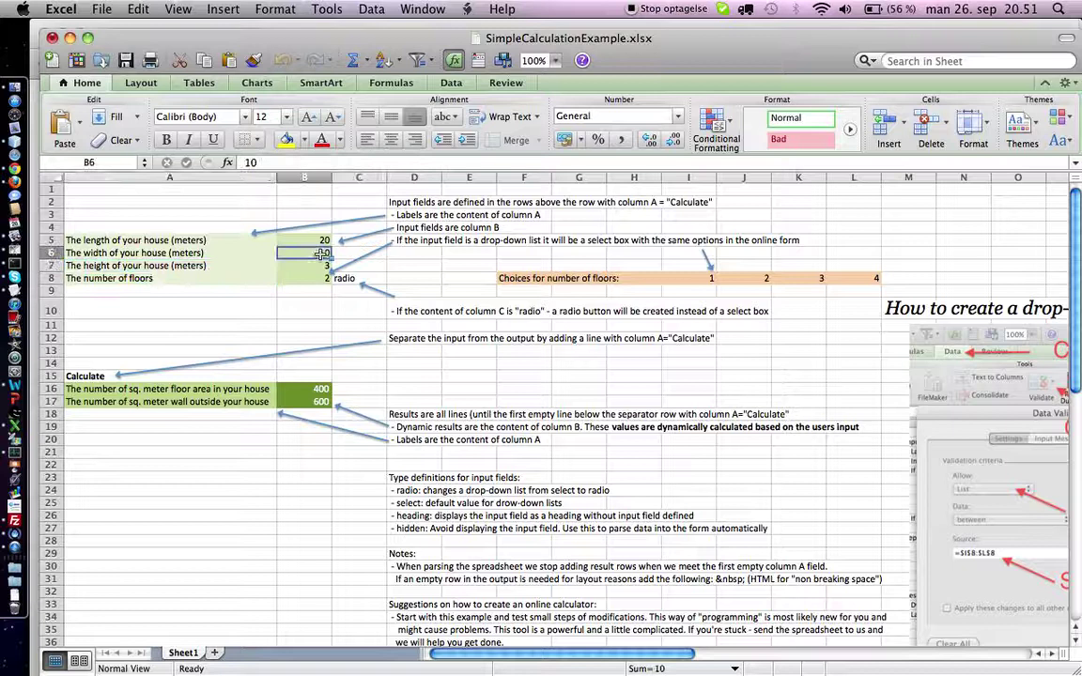
pyautogui.click(321, 264)
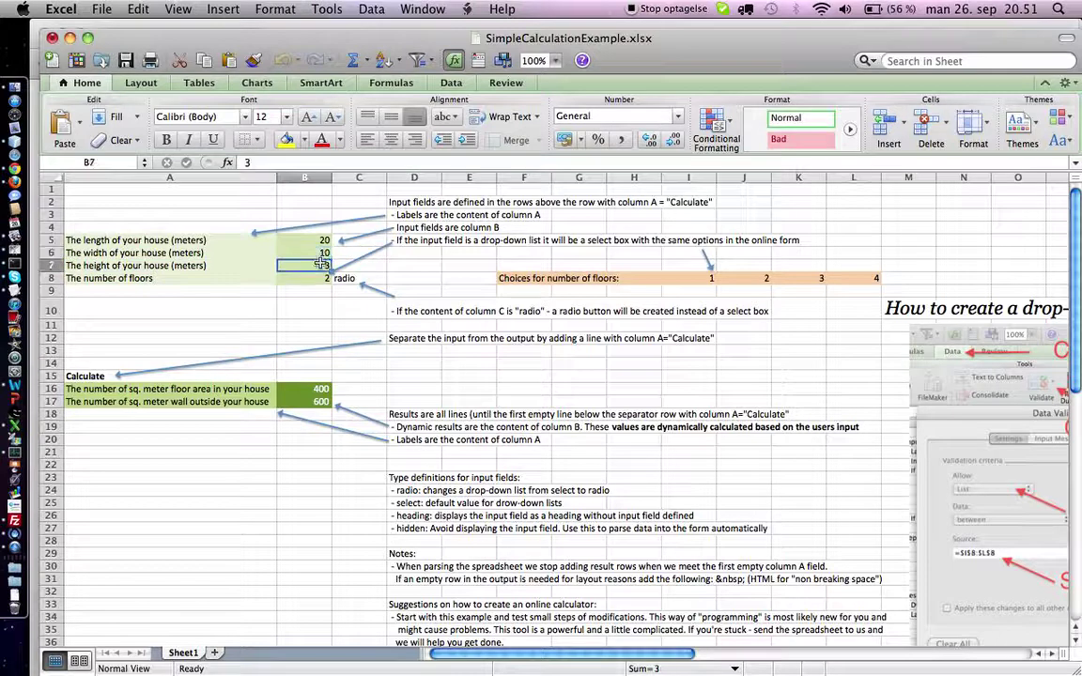
pyautogui.click(331, 279)
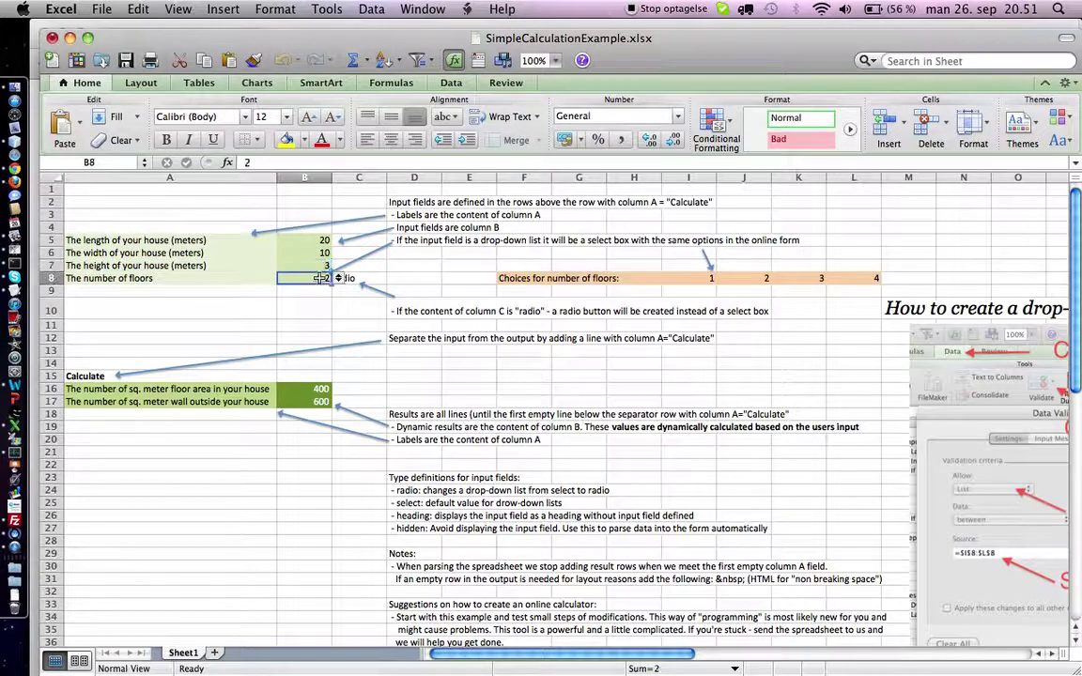
pyautogui.click(339, 279)
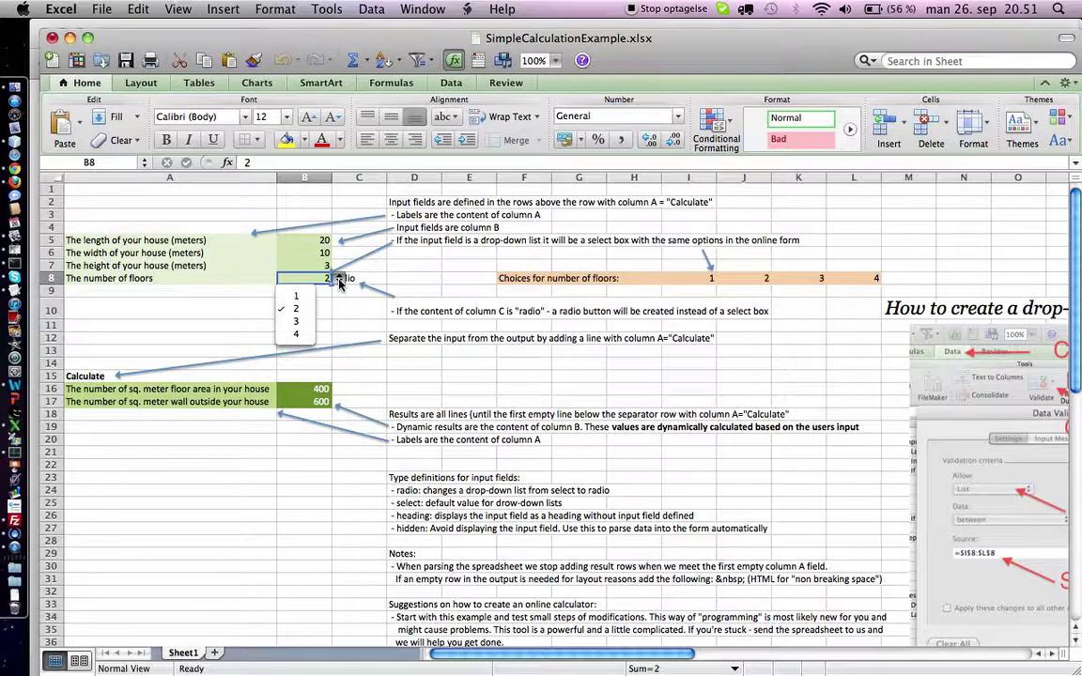
pyautogui.click(339, 280)
pyautogui.click(360, 277)
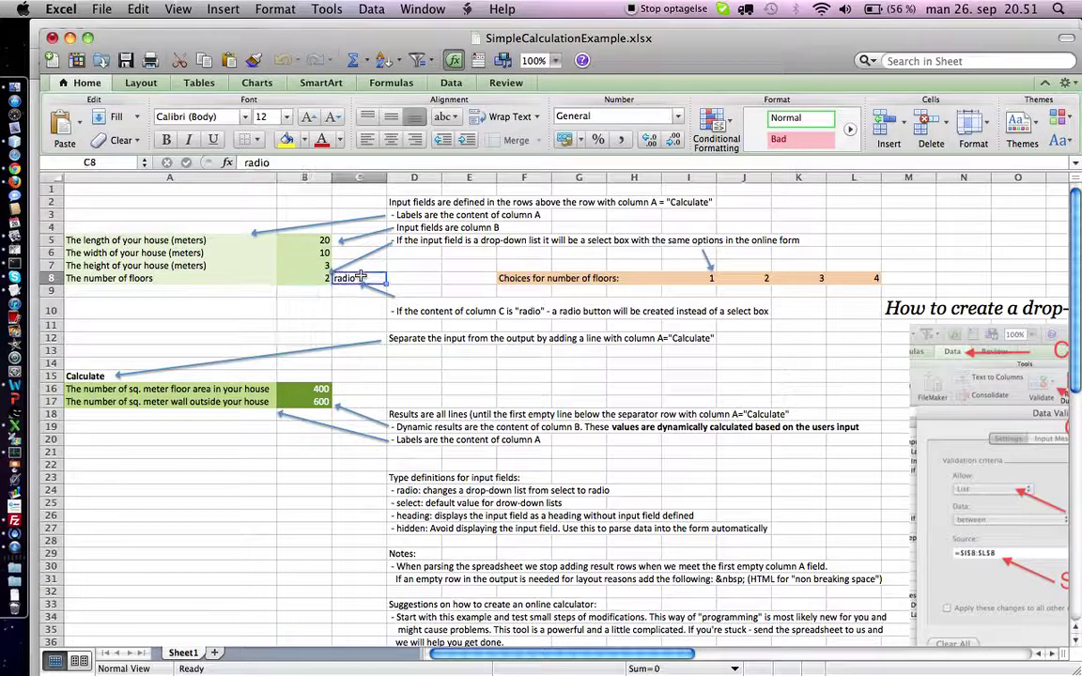
pyautogui.click(340, 178)
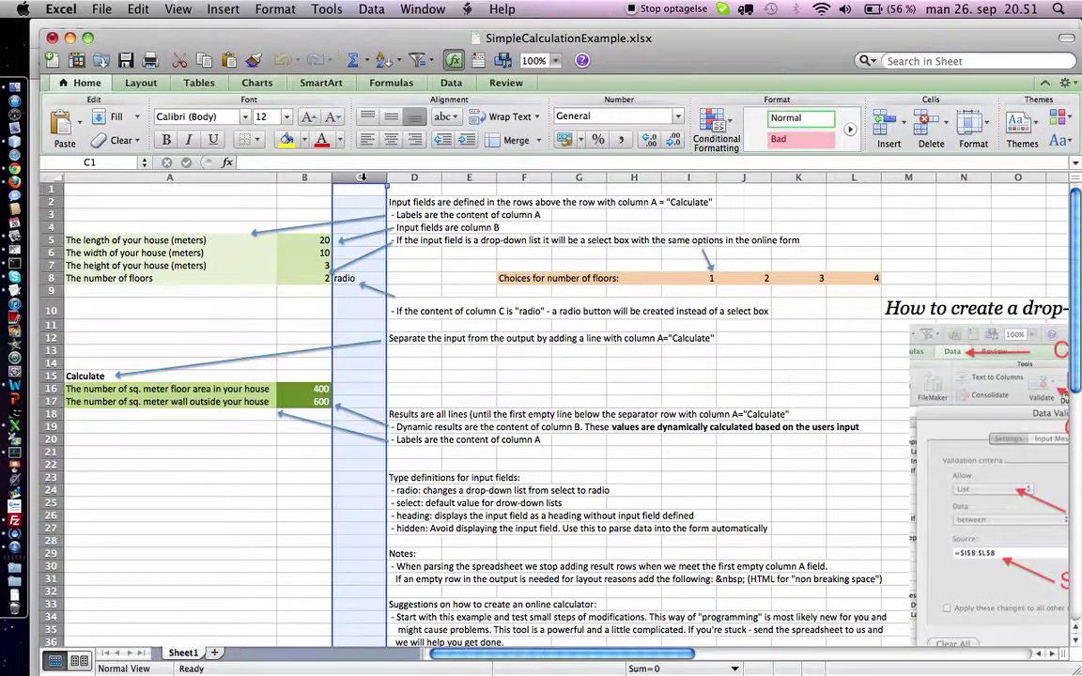
pyautogui.click(339, 279)
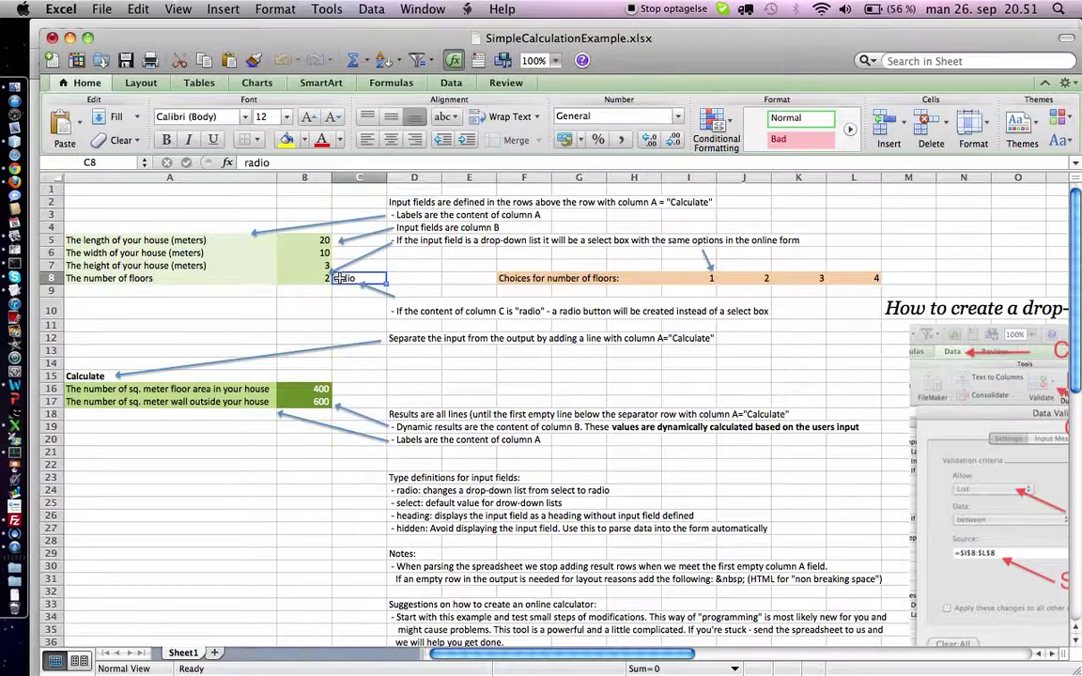
pyautogui.click(327, 278)
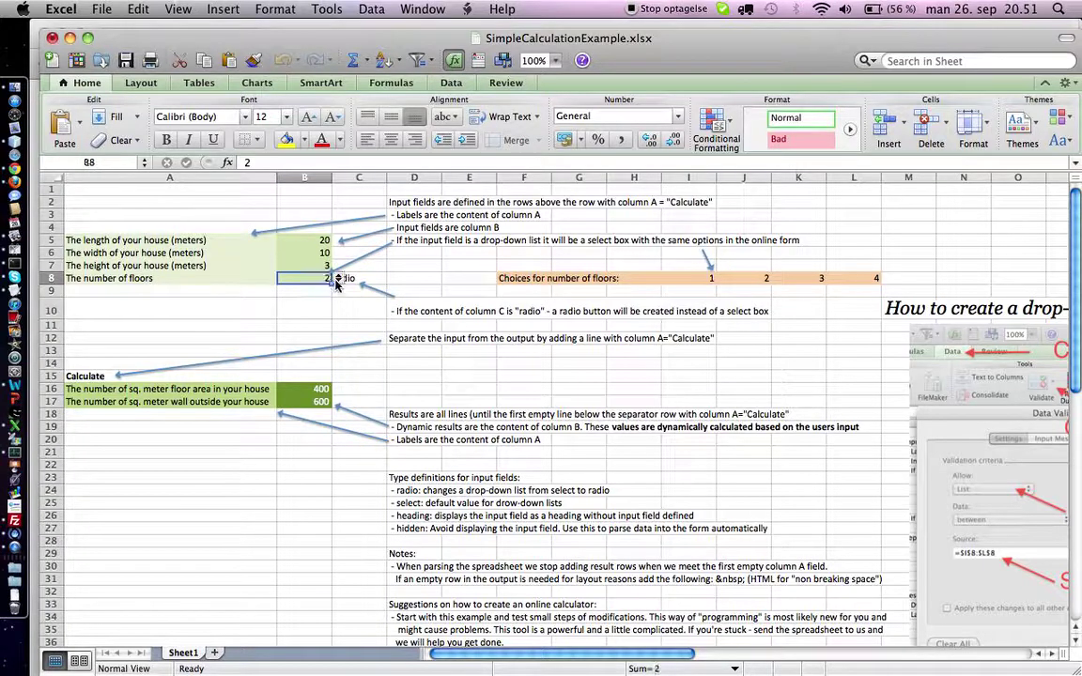
pyautogui.click(338, 279)
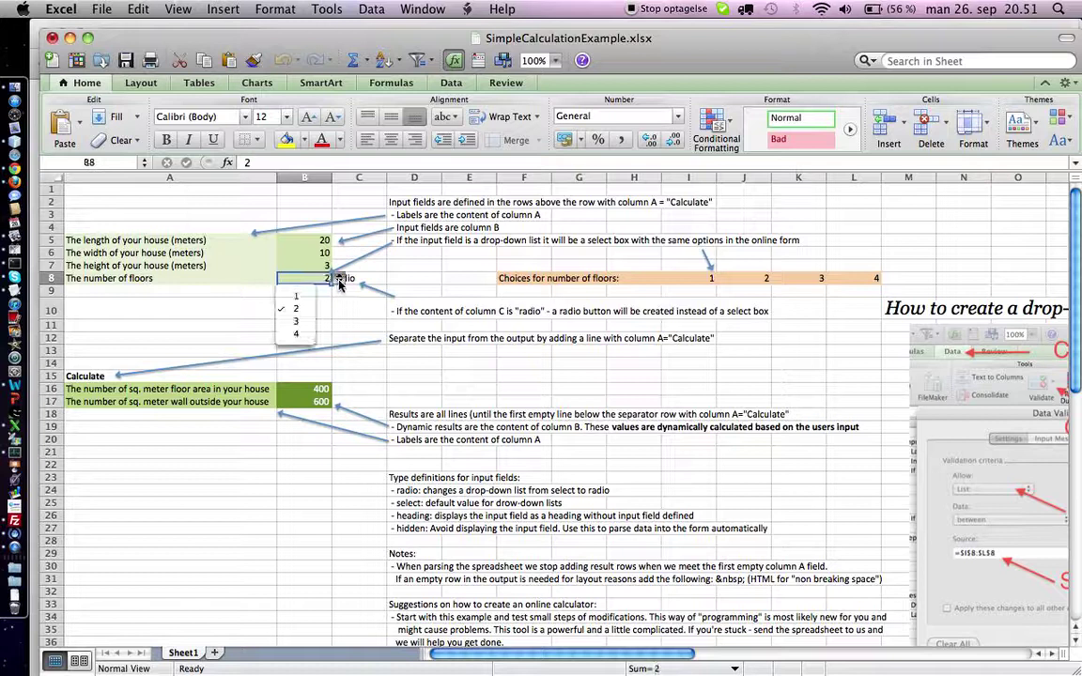
pyautogui.click(695, 282)
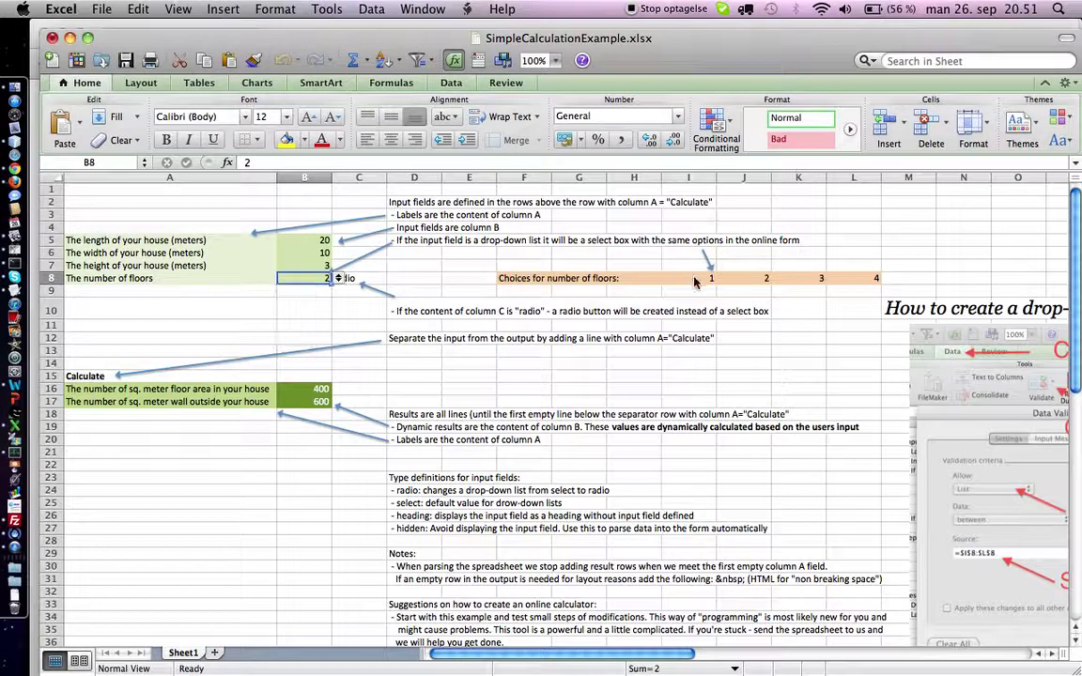
pyautogui.moveTo(695, 280); pyautogui.dragTo(851, 282)
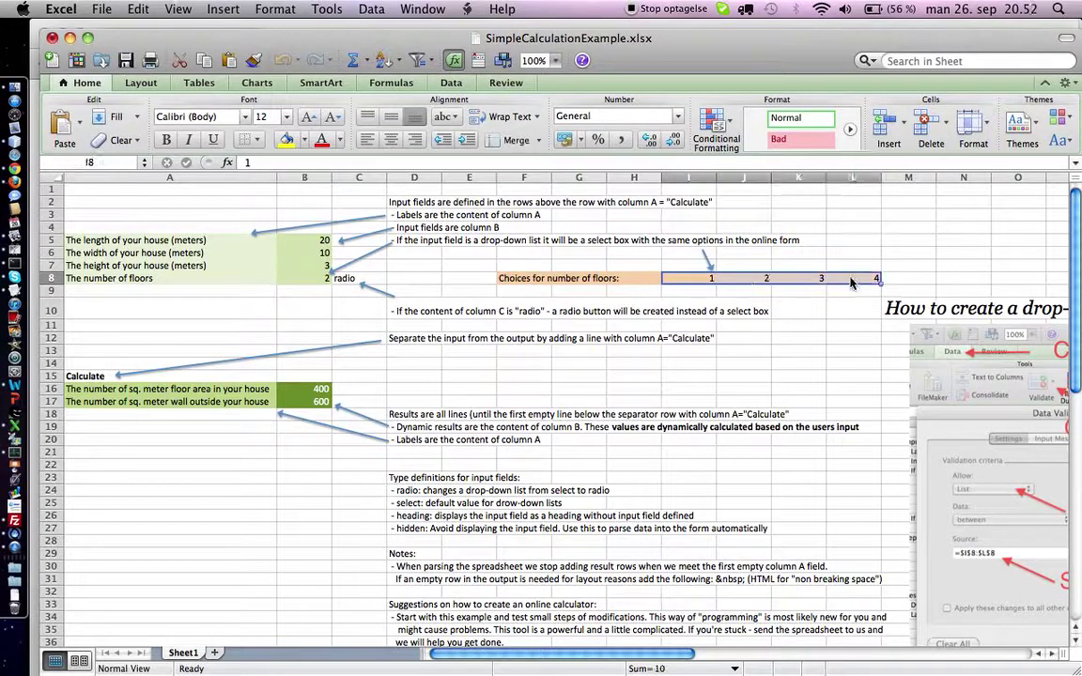
pyautogui.click(324, 278)
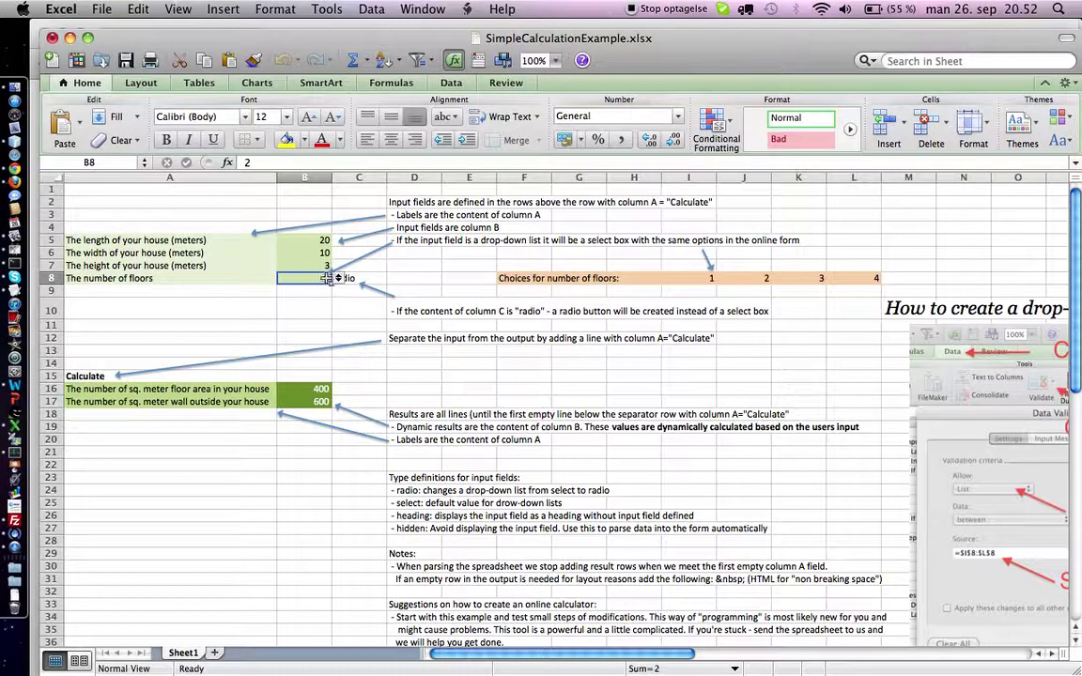
pyautogui.click(452, 84)
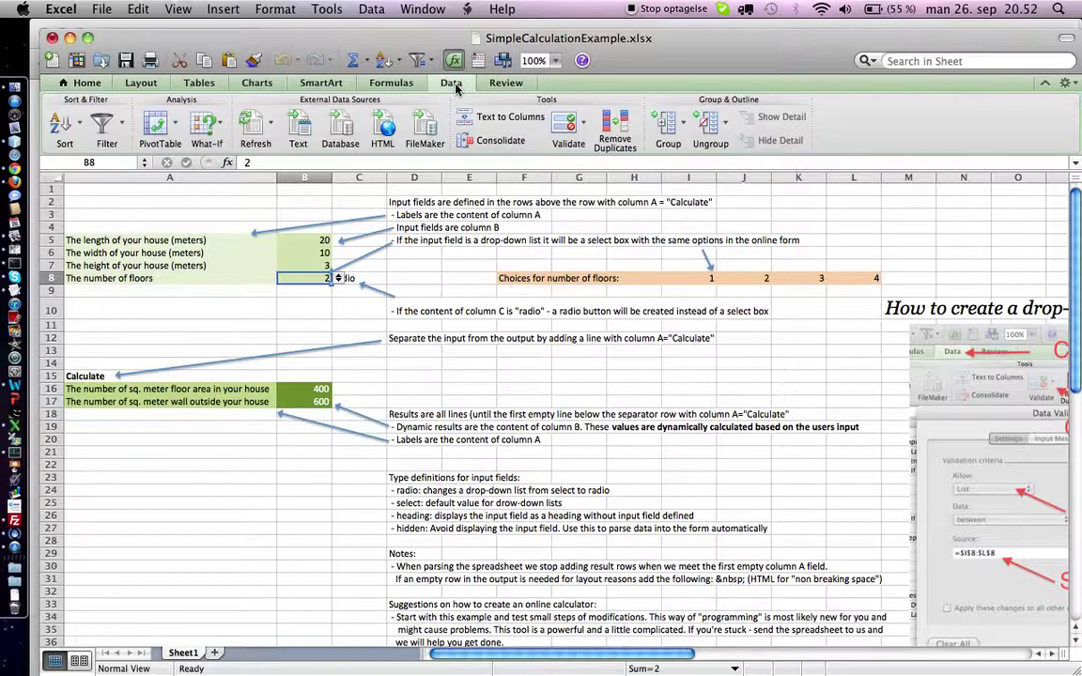
pyautogui.click(563, 126)
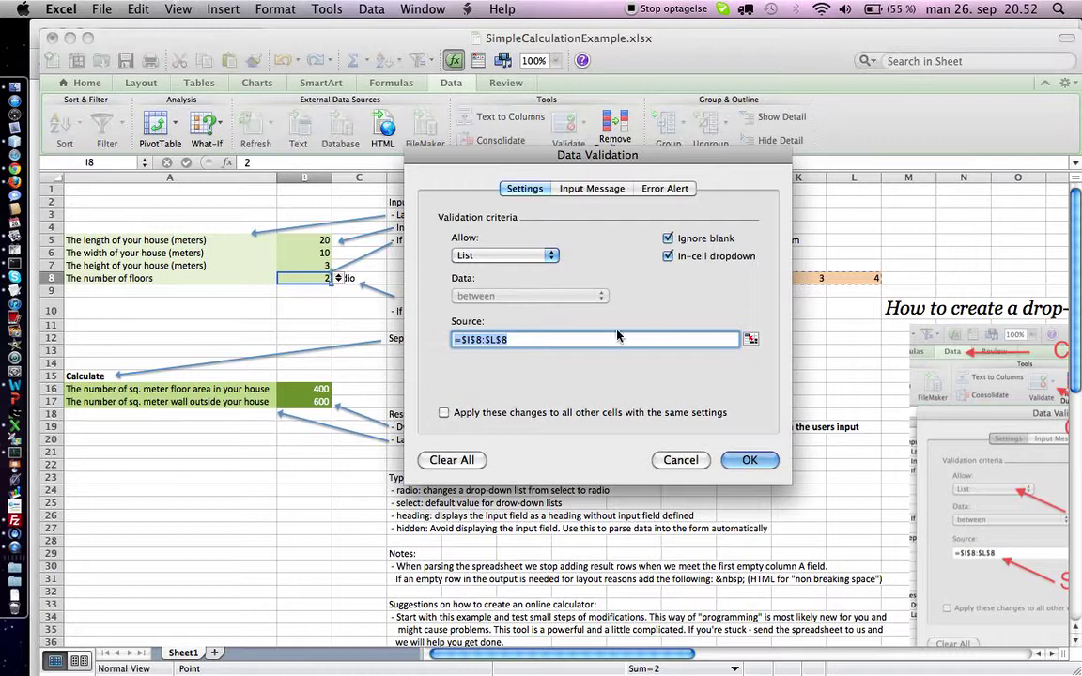
pyautogui.click(678, 459)
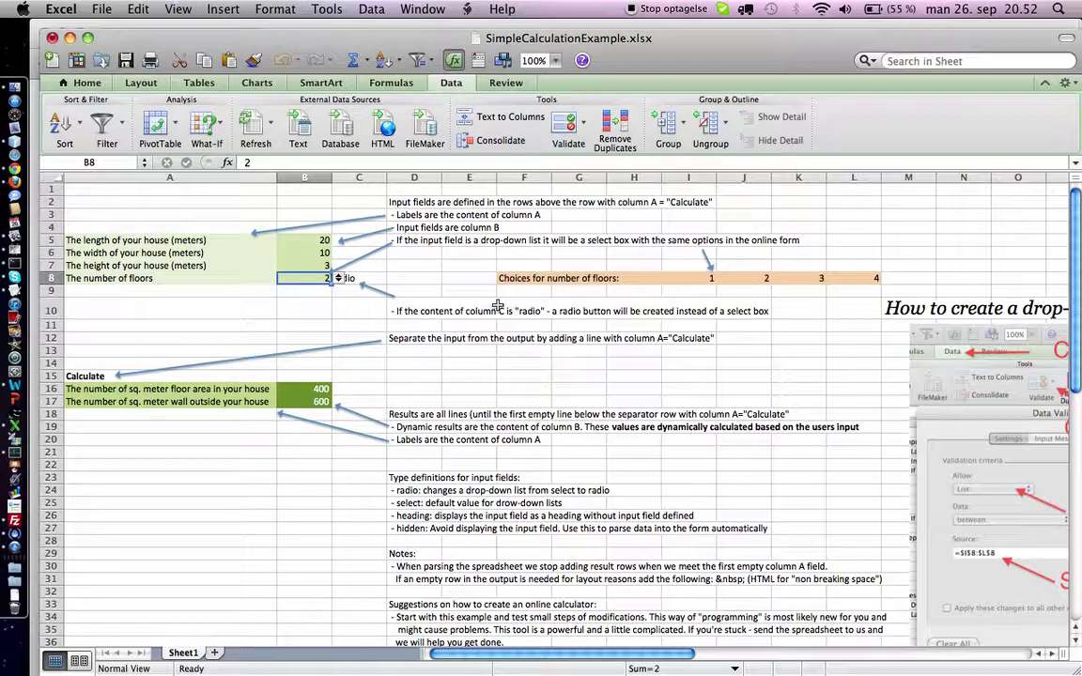
pyautogui.click(460, 290)
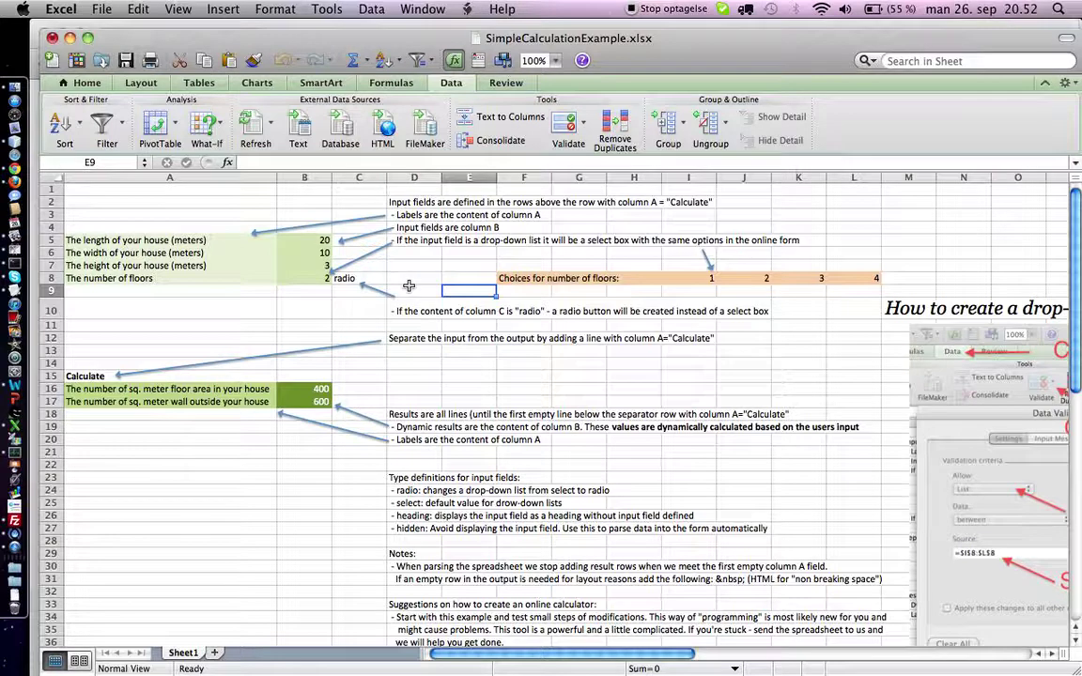
# Check the B16 formula =B5*B6*B8 and the B17 formula =B5*B6*B7, then return to Chrome.
pyautogui.click(312, 389)
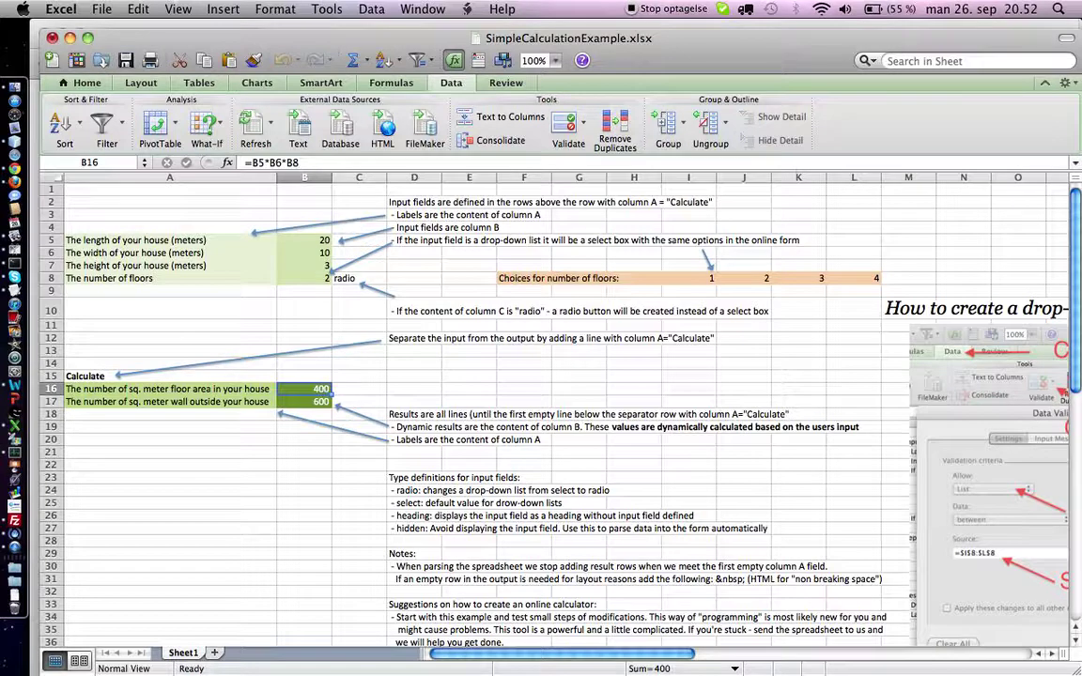
pyautogui.doubleClick(322, 392)
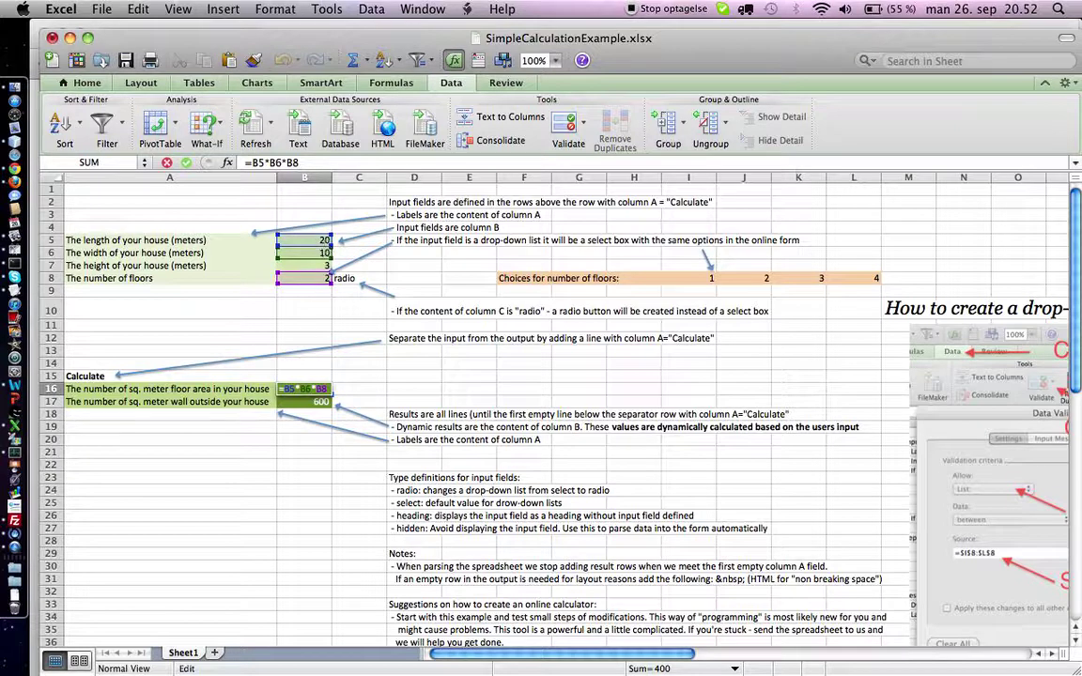
pyautogui.press('Return')
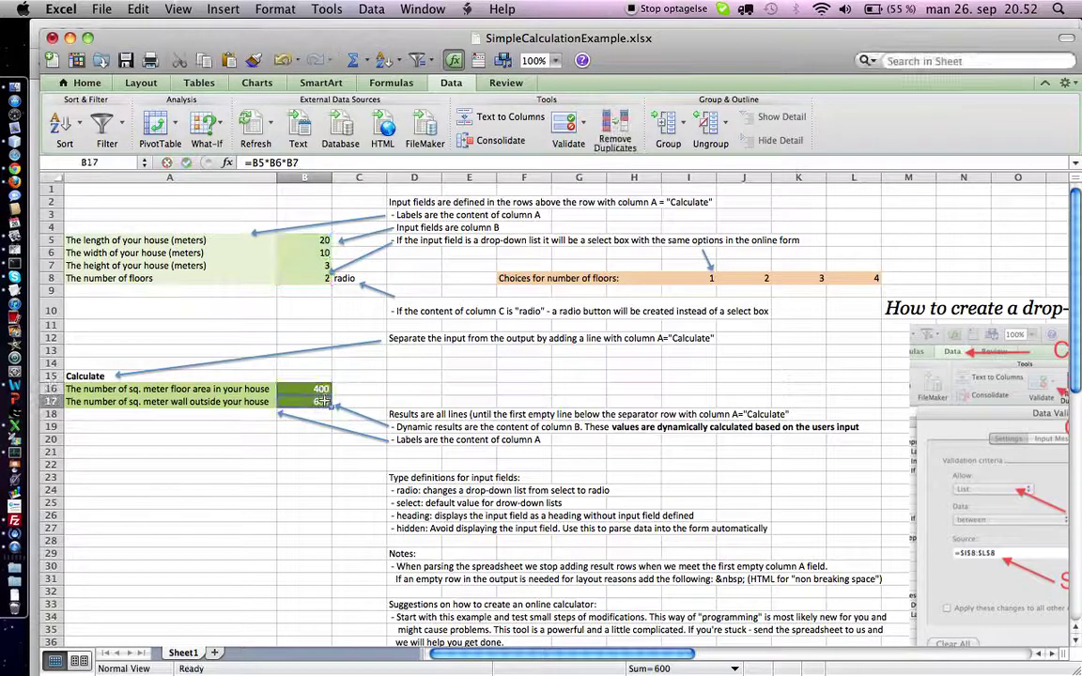
pyautogui.moveTo(321, 390)
pyautogui.mouseDown()
pyautogui.moveTo(321, 401)
pyautogui.moveTo(321, 389)
pyautogui.mouseUp()
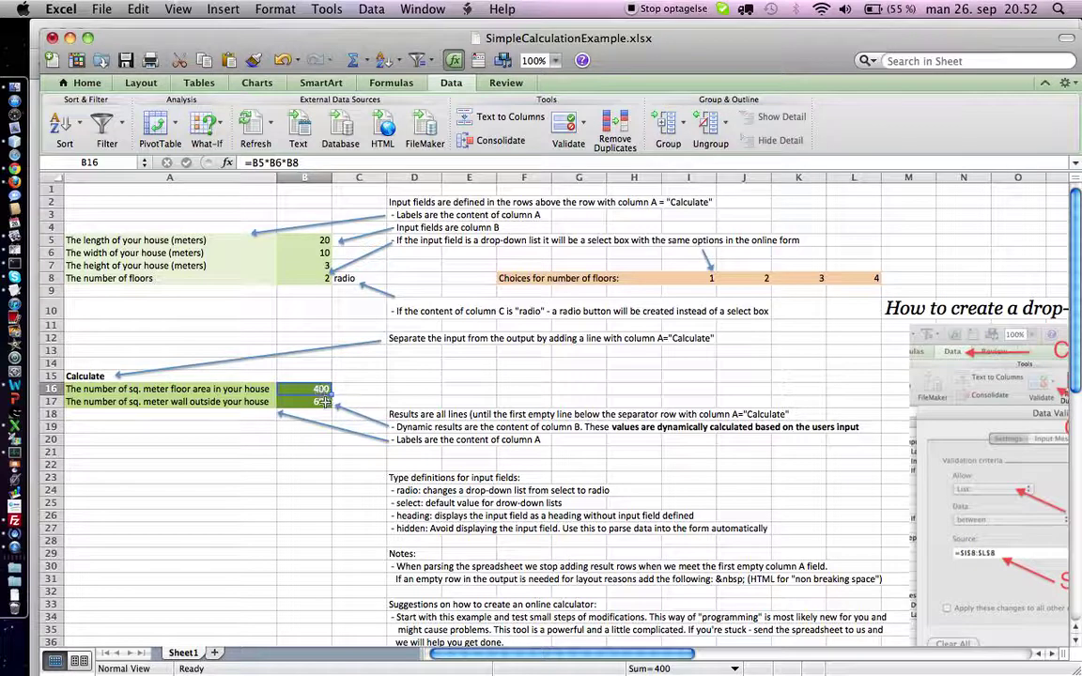
pyautogui.press('Return')
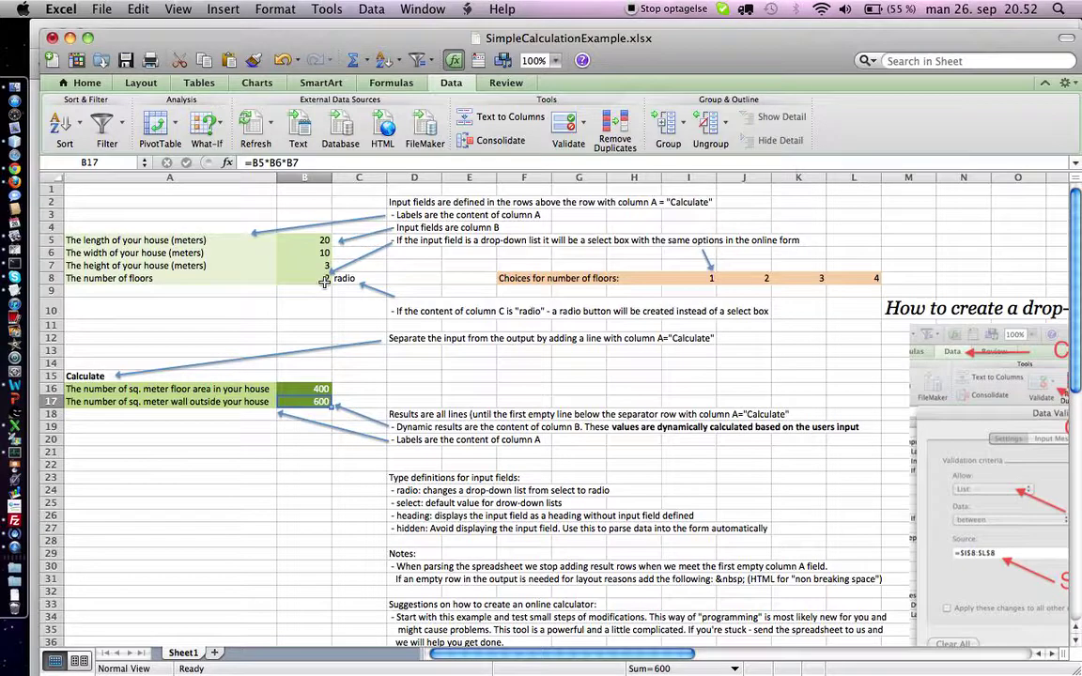
pyautogui.press('super+Tab')
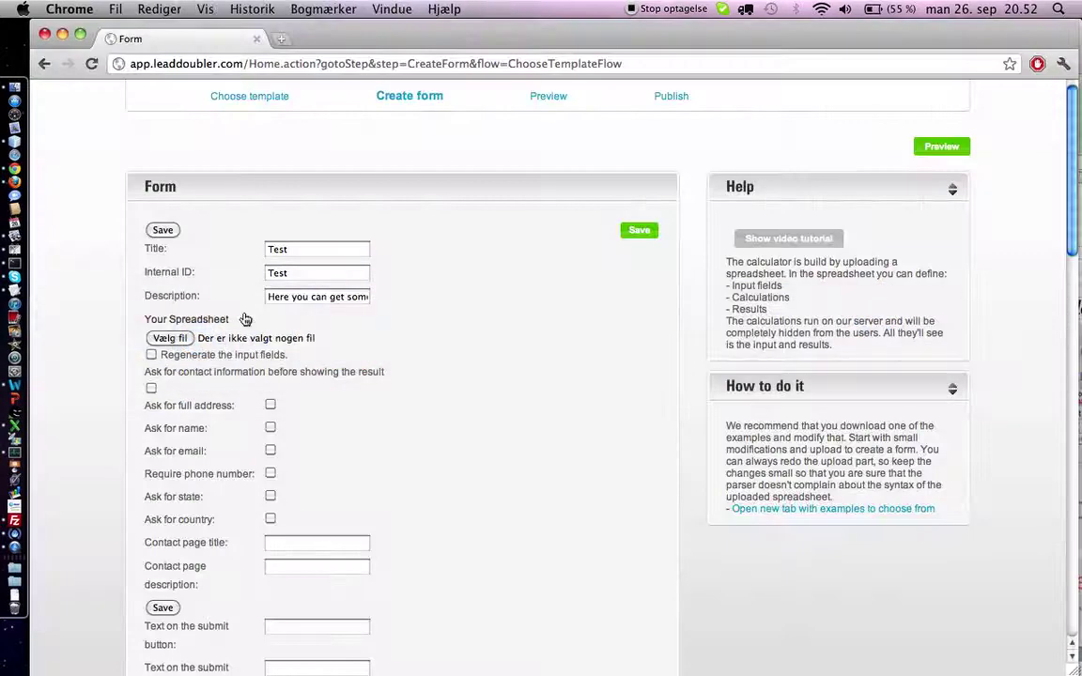
# Upload SimpleCalculationExample.xlsx as the form's spreadsheet.
pyautogui.click(179, 338)
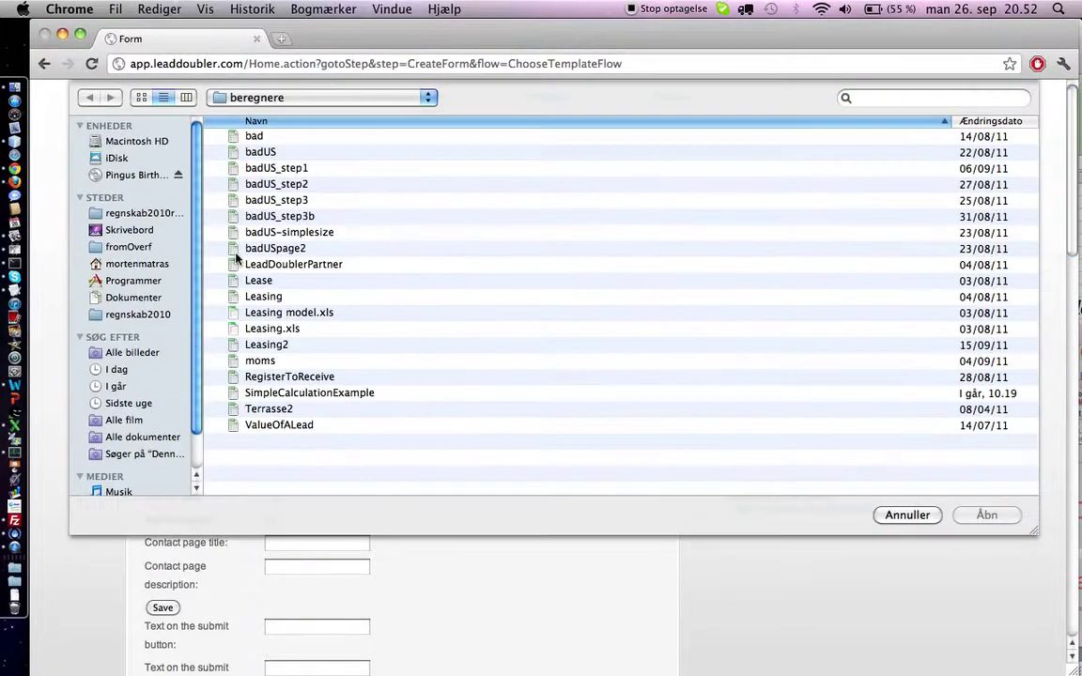
pyautogui.click(288, 394)
pyautogui.click(986, 514)
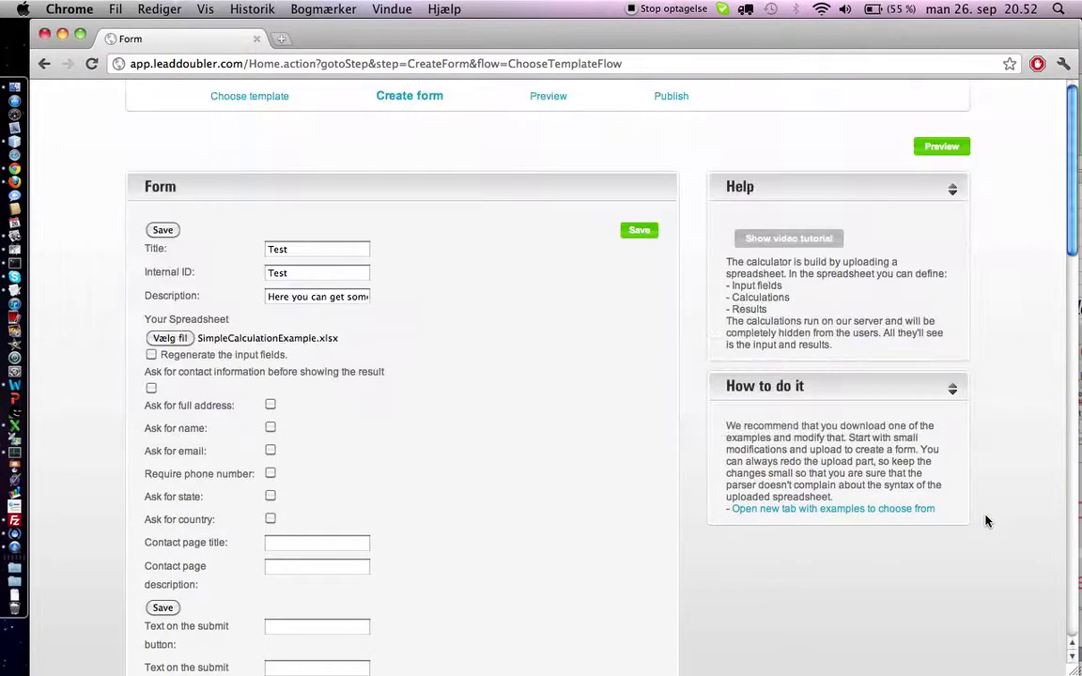
# Ask for contact information with a required phone number and the visitor's name, then save the form.
pyautogui.click(151, 389)
pyautogui.click(271, 475)
pyautogui.click(271, 427)
pyautogui.click(639, 233)
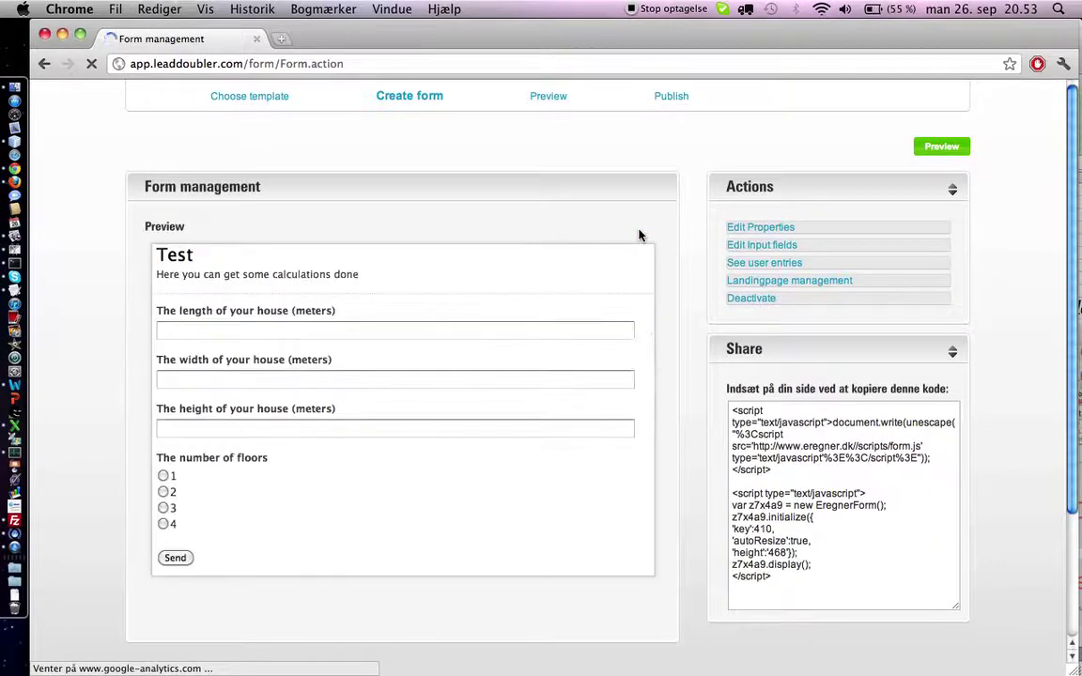
# Submit the preview calculator with length 20, width 10, height 3 and 2 floors.
pyautogui.click(406, 333)
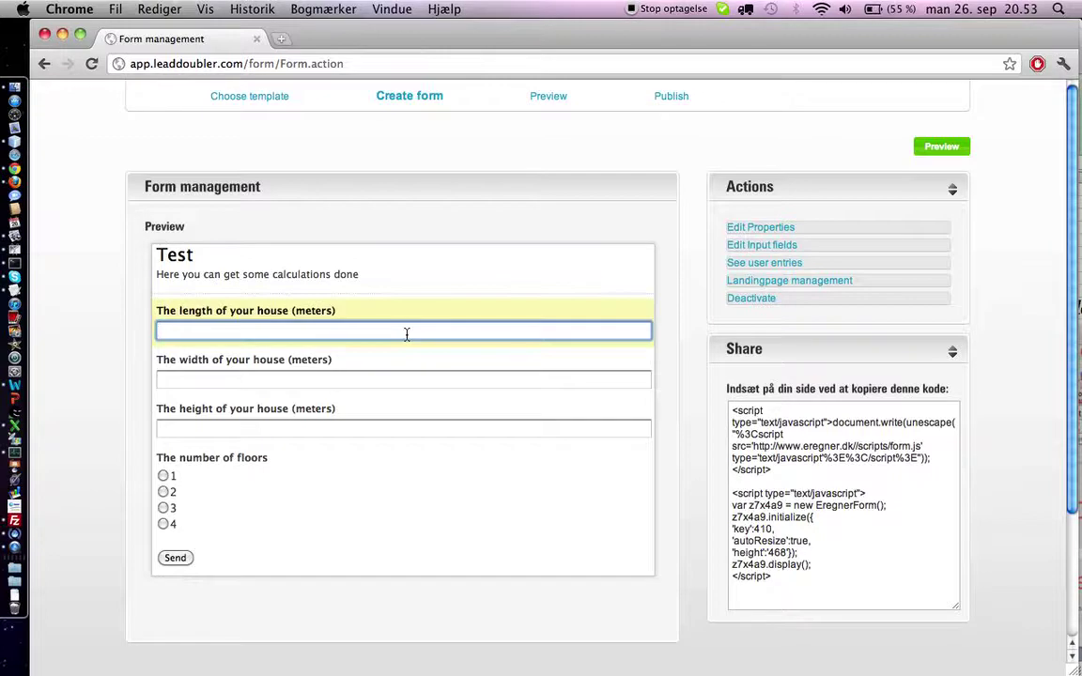
pyautogui.write('20')
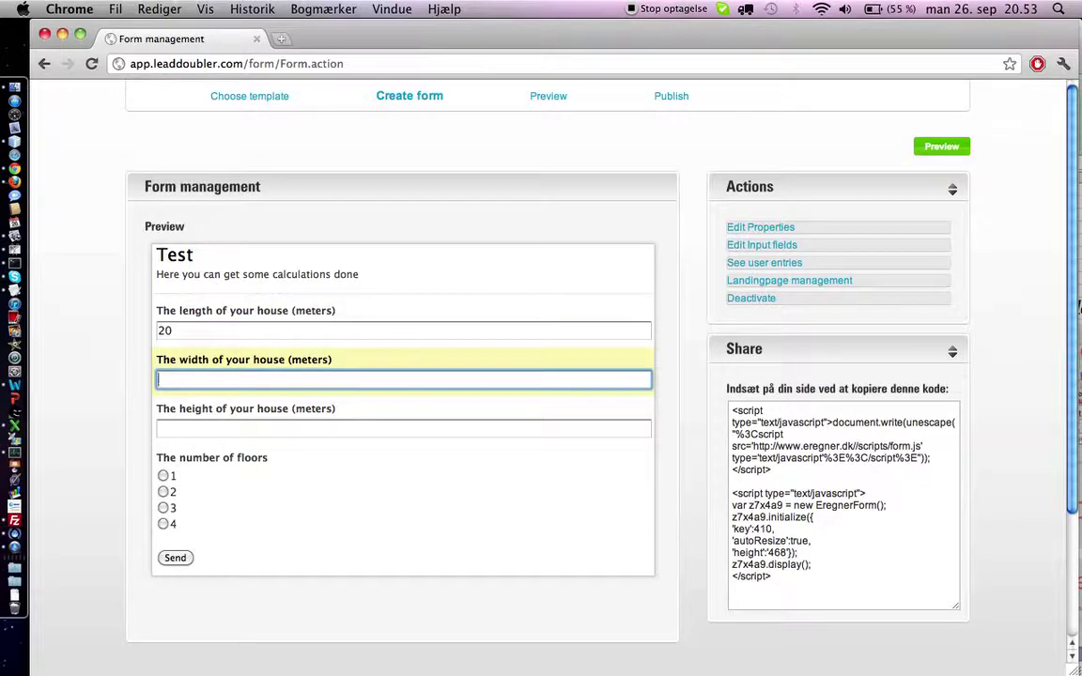
pyautogui.write('10')
pyautogui.press('Tab')
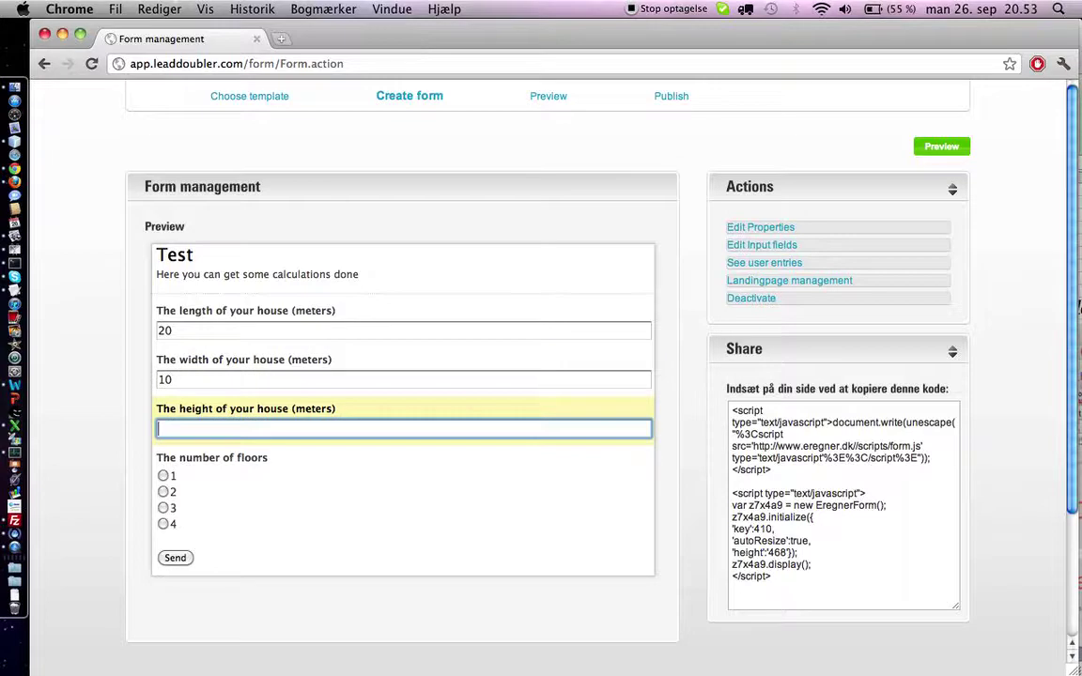
pyautogui.write('3')
pyautogui.press('Tab')
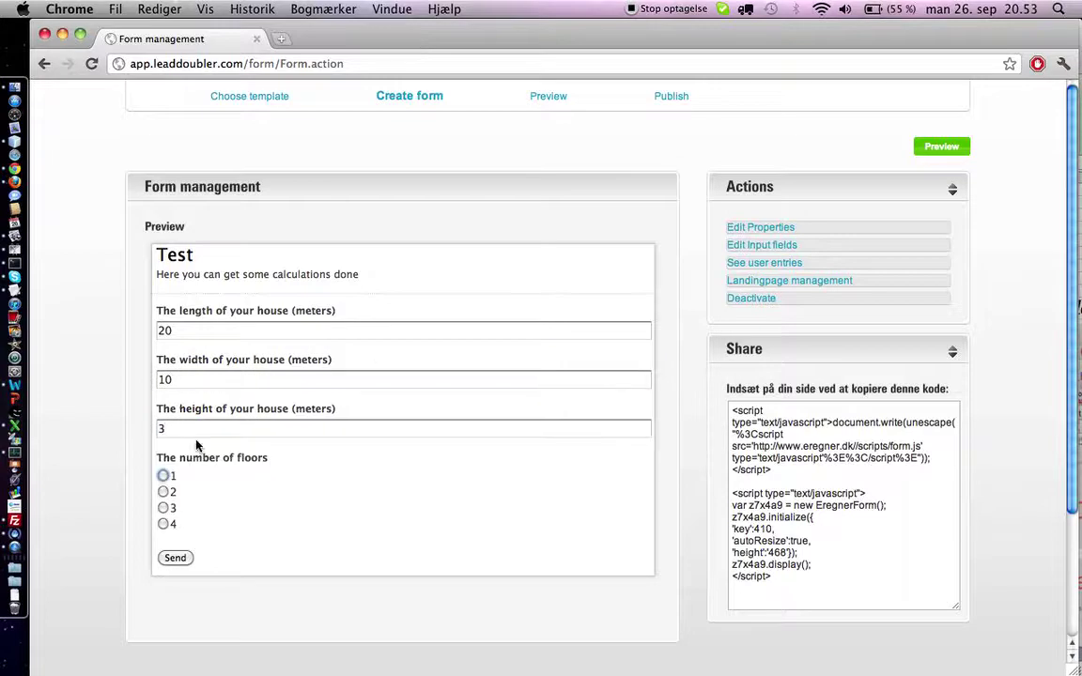
pyautogui.click(164, 492)
pyautogui.click(177, 559)
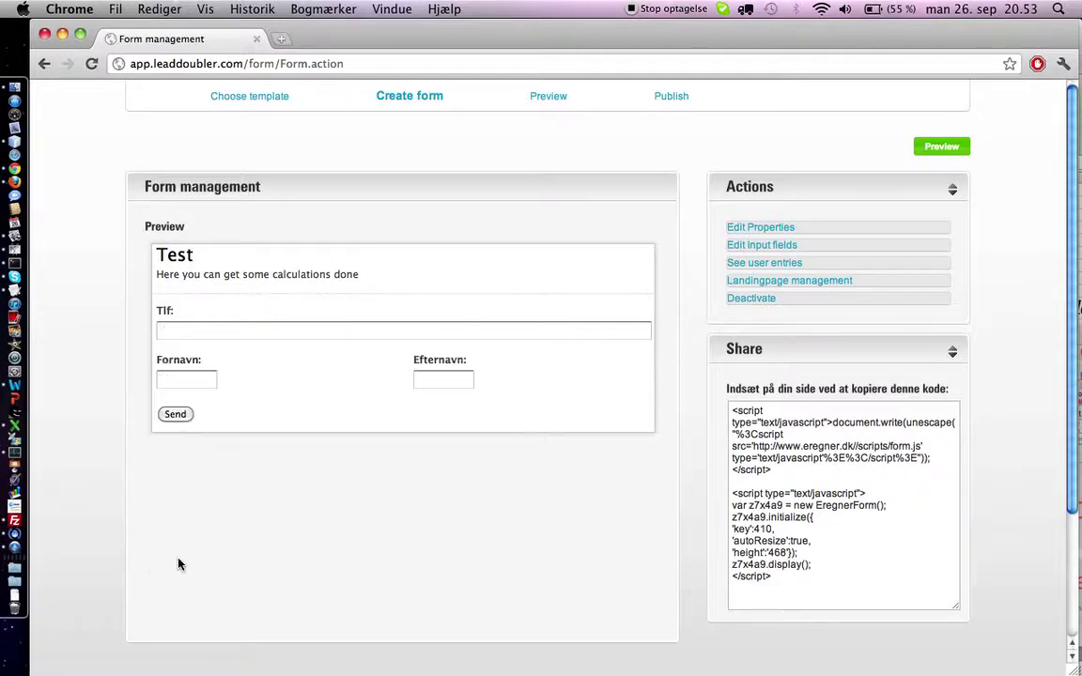
# Enter a phone number and the contact's first and last name, then send to see the results.
pyautogui.click(277, 331)
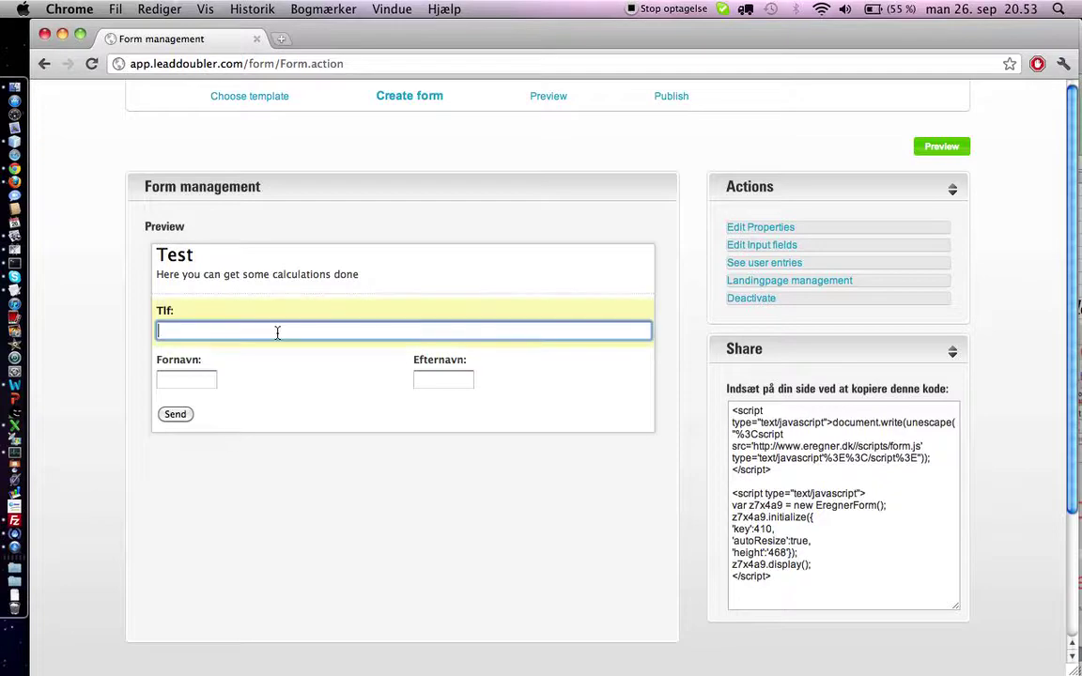
pyautogui.write('12345678')
pyautogui.click(200, 378)
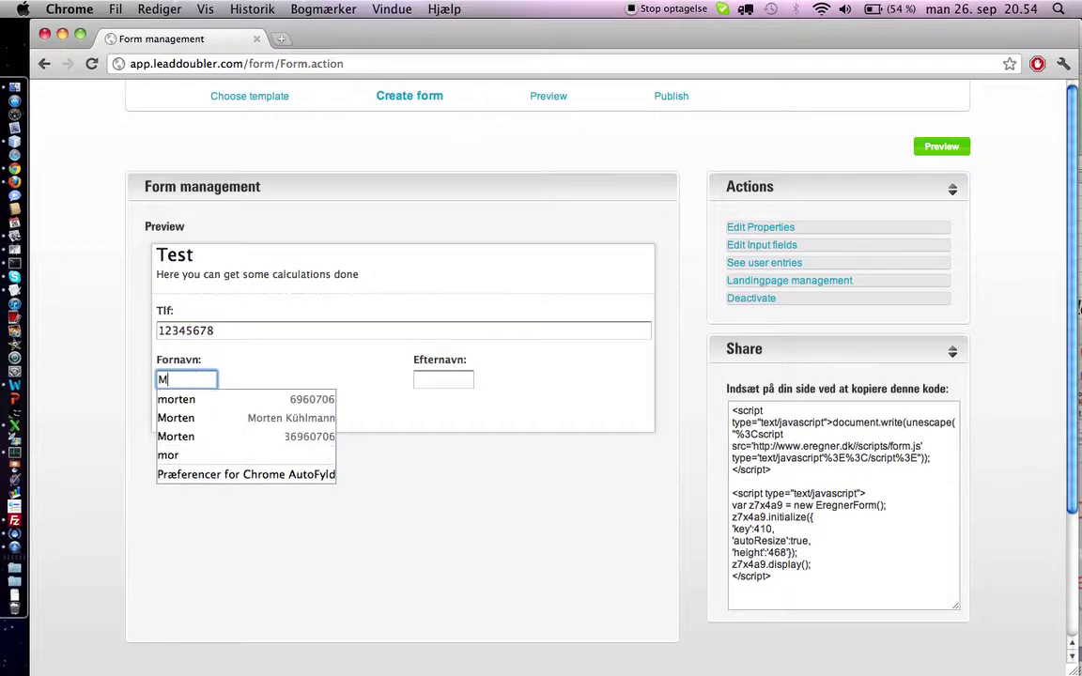
pyautogui.press('Tab')
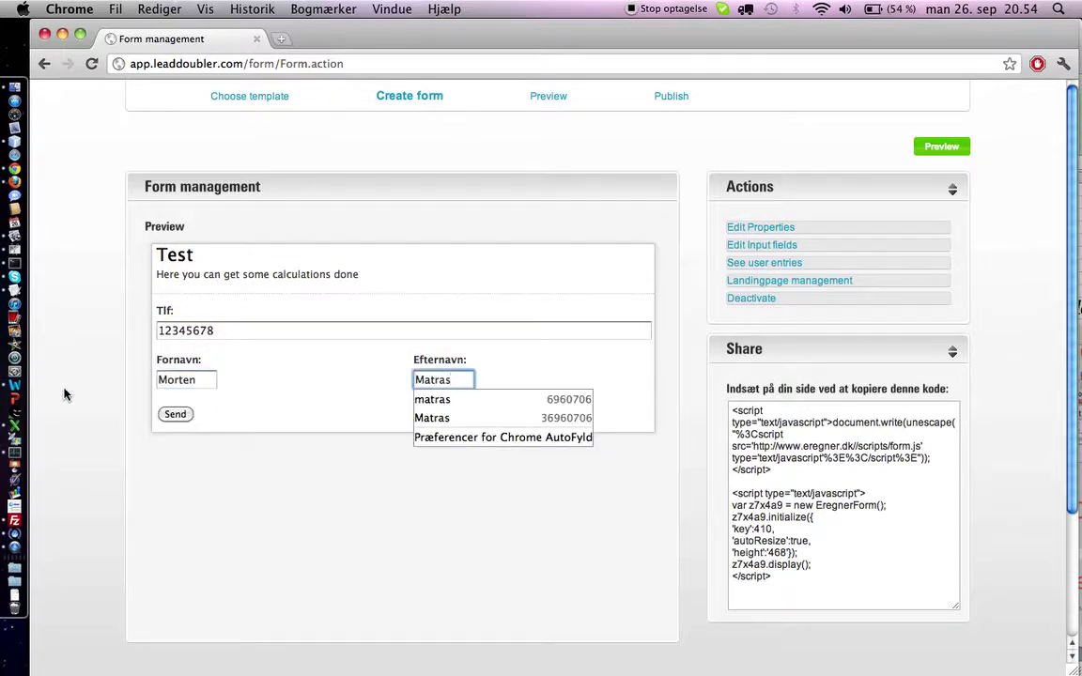
pyautogui.click(174, 414)
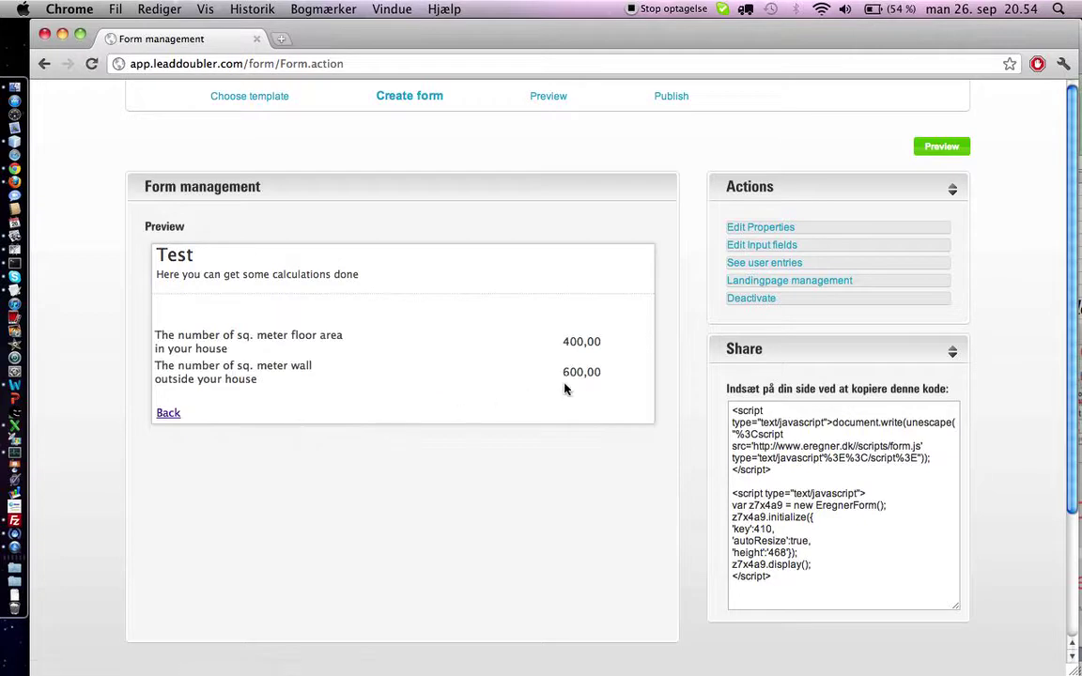
pyautogui.moveTo(602, 376); pyautogui.dragTo(156, 334)
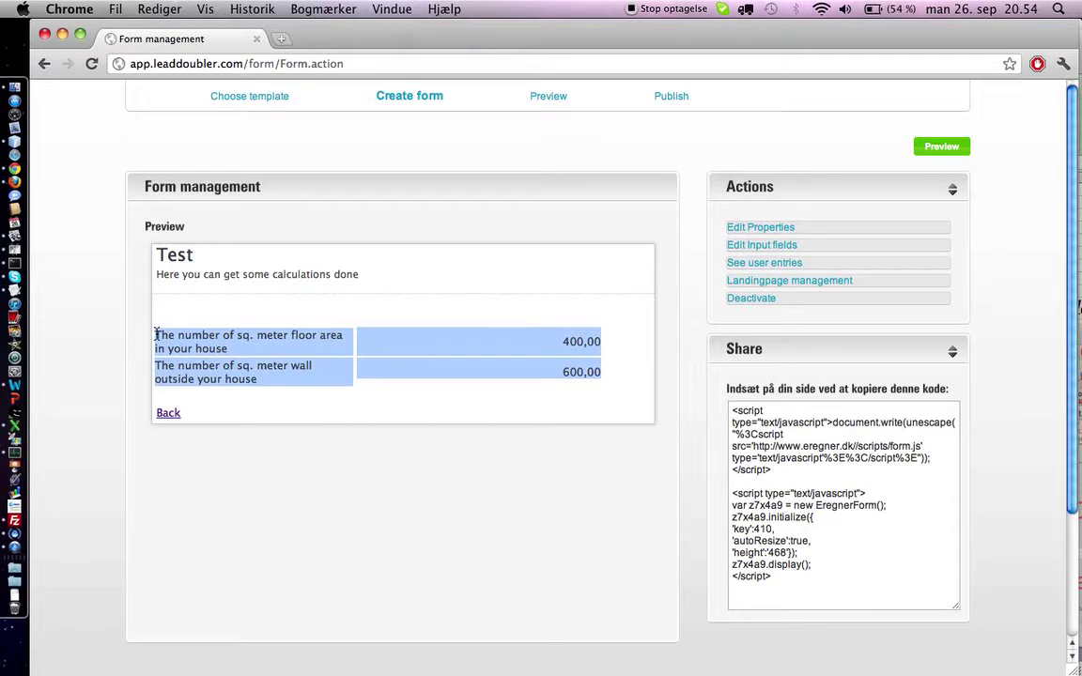
pyautogui.click(155, 334)
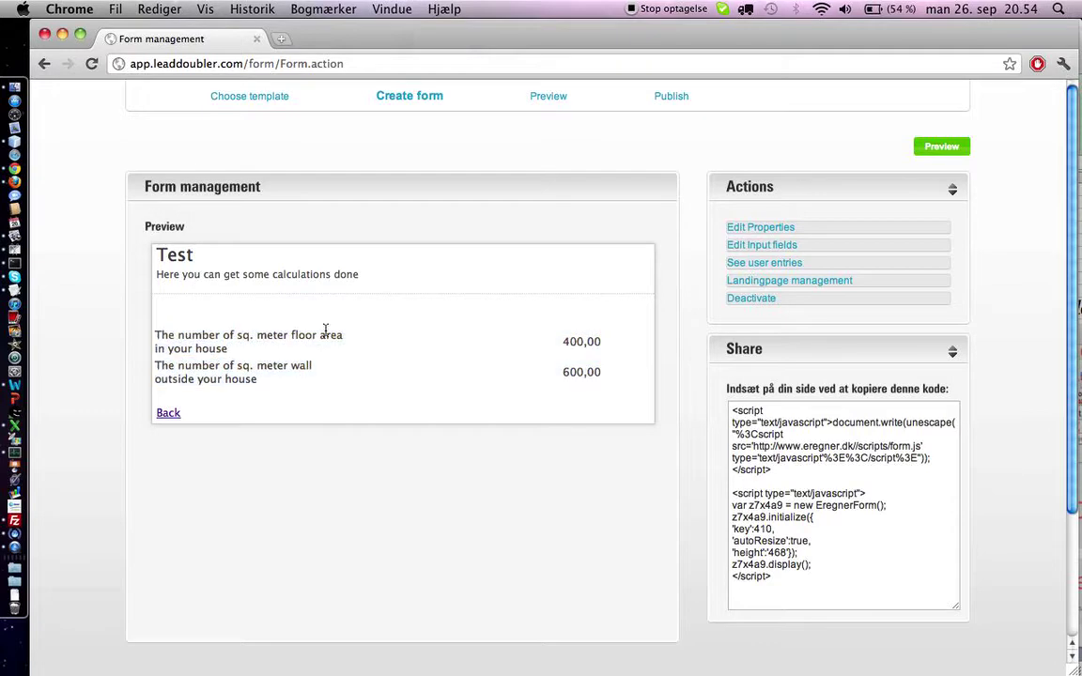